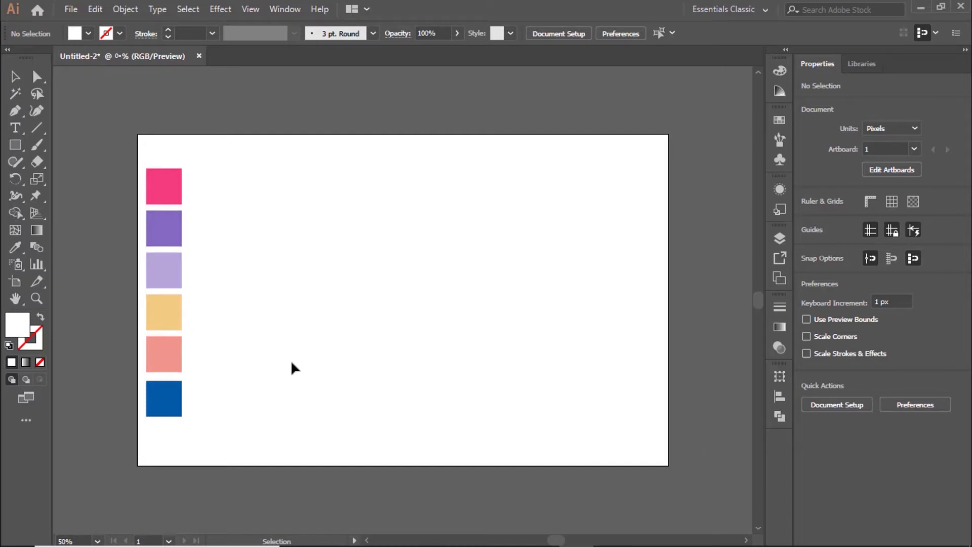
Move the six-swatch column off the artboard to the left and enlarge it slightly.
drag(217, 435, 143, 165)
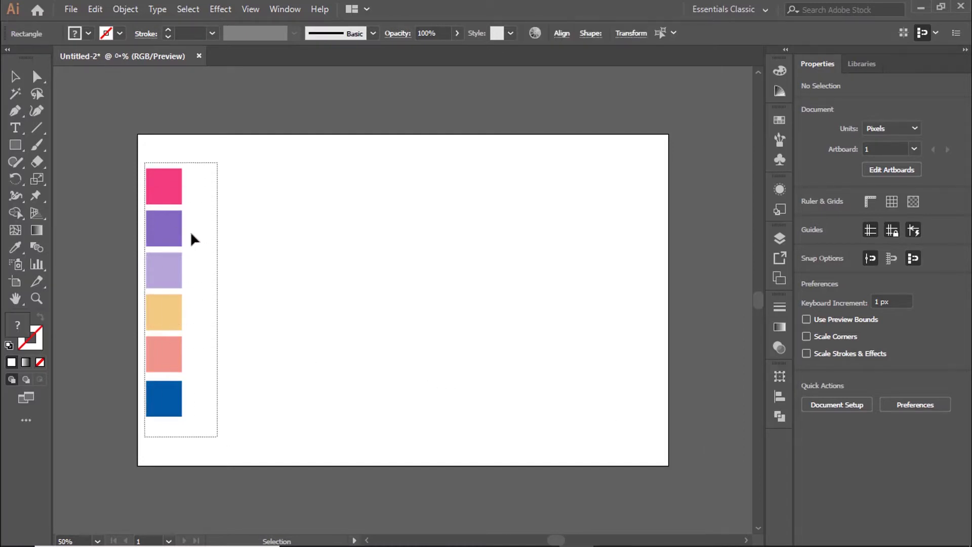
drag(172, 318, 124, 327)
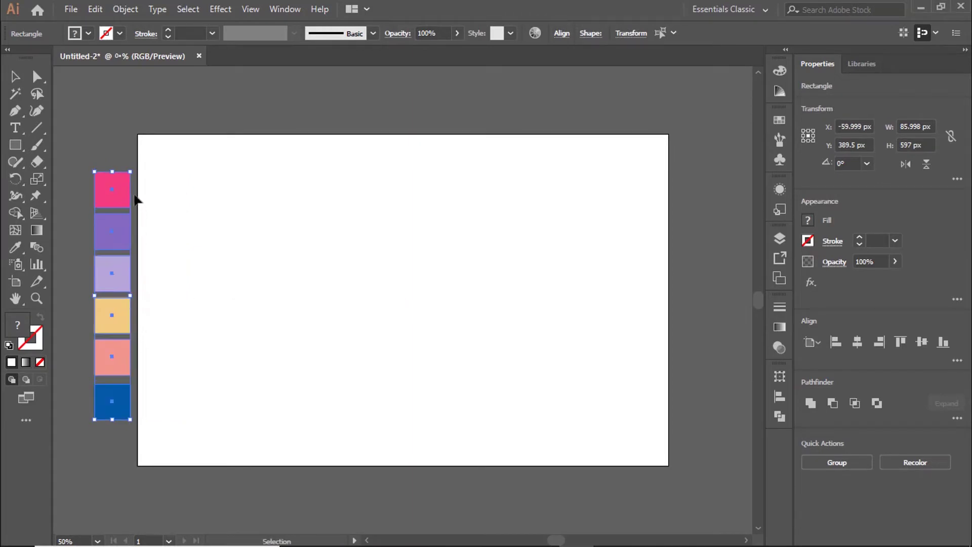
drag(128, 172, 132, 160)
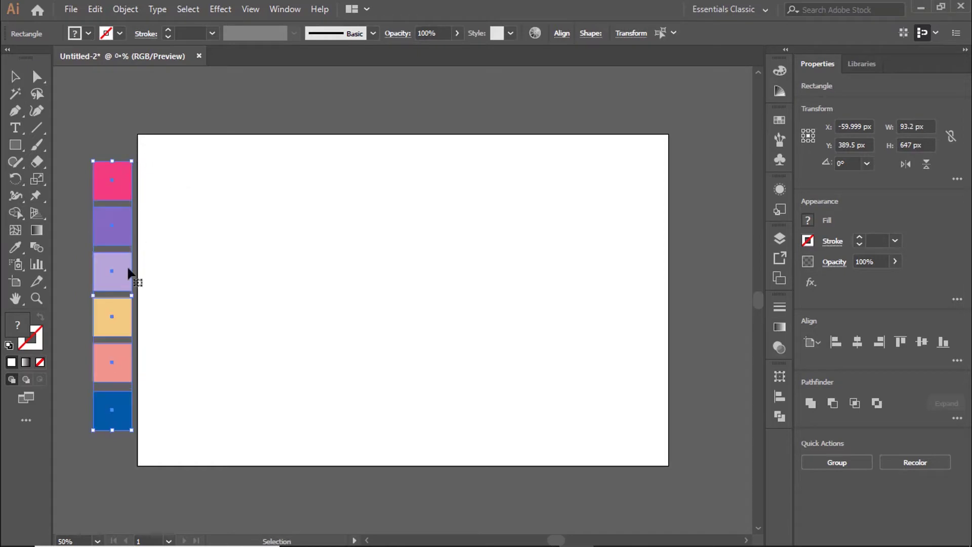
drag(128, 284, 123, 287)
click(200, 269)
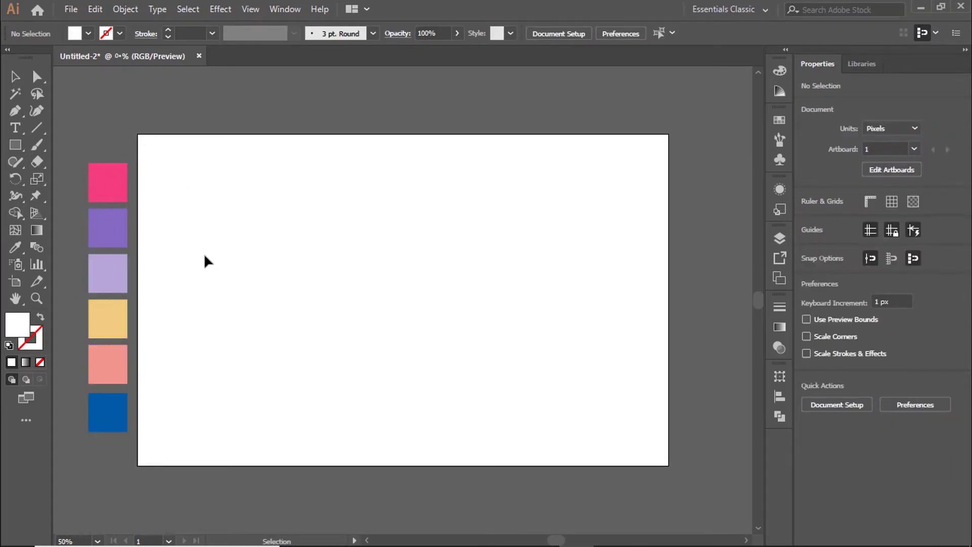
Set the fill colour to black and choose the Ellipse tool.
click(88, 34)
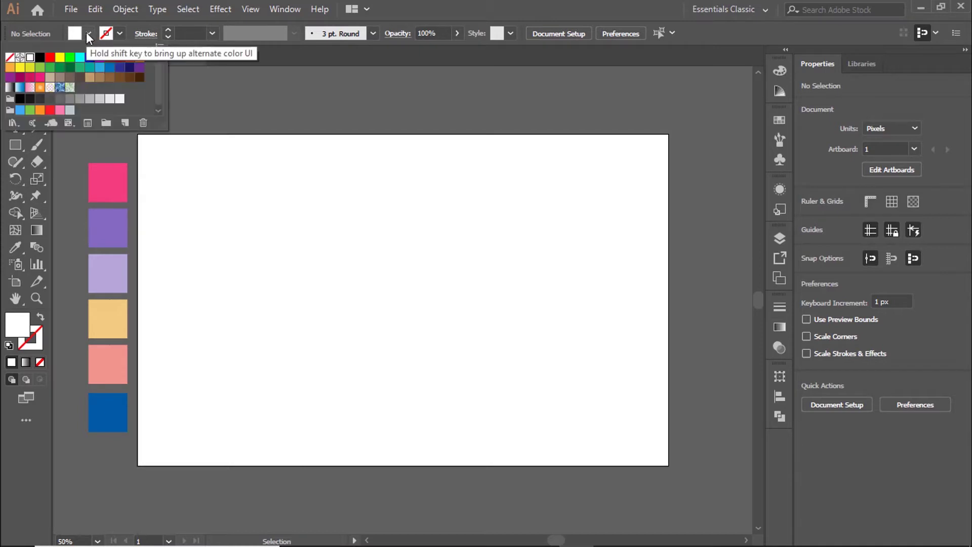
click(40, 56)
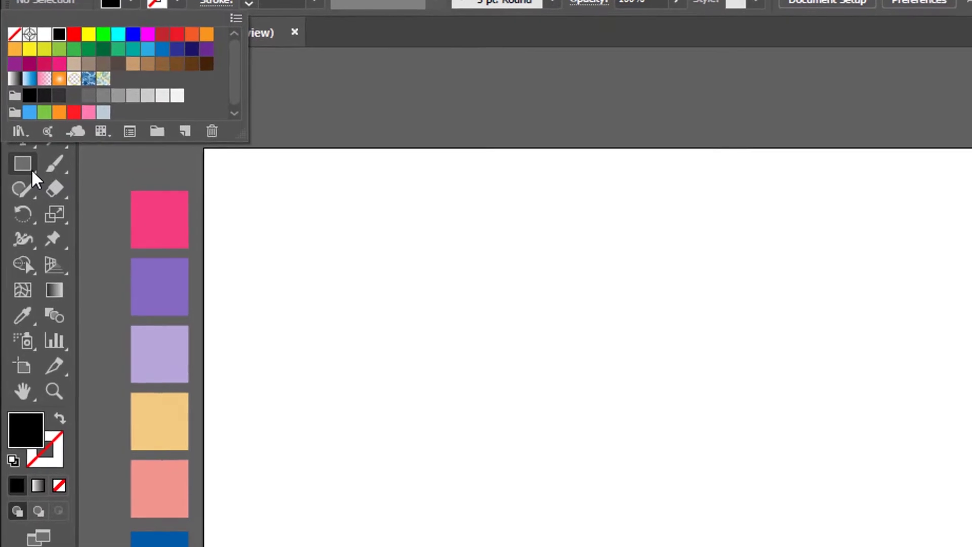
click(22, 149)
click(32, 172)
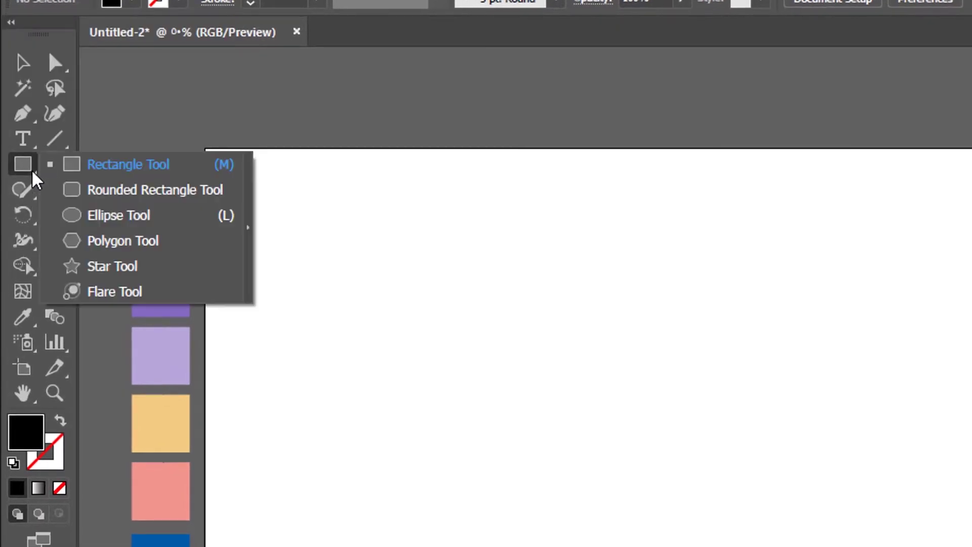
click(110, 226)
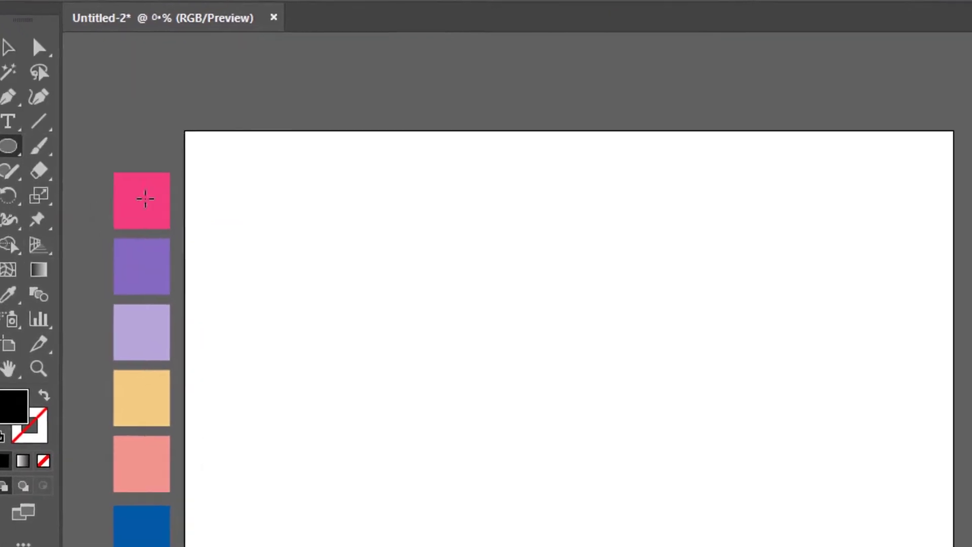
Draw a tall black ellipse near the artboard's right edge.
drag(774, 308, 735, 123)
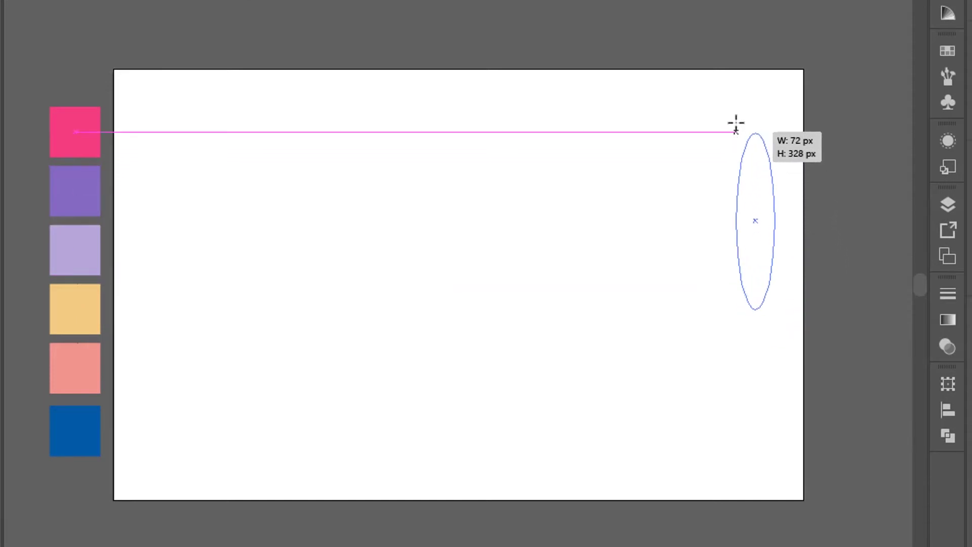
drag(736, 124, 733, 113)
click(15, 76)
drag(640, 226, 646, 260)
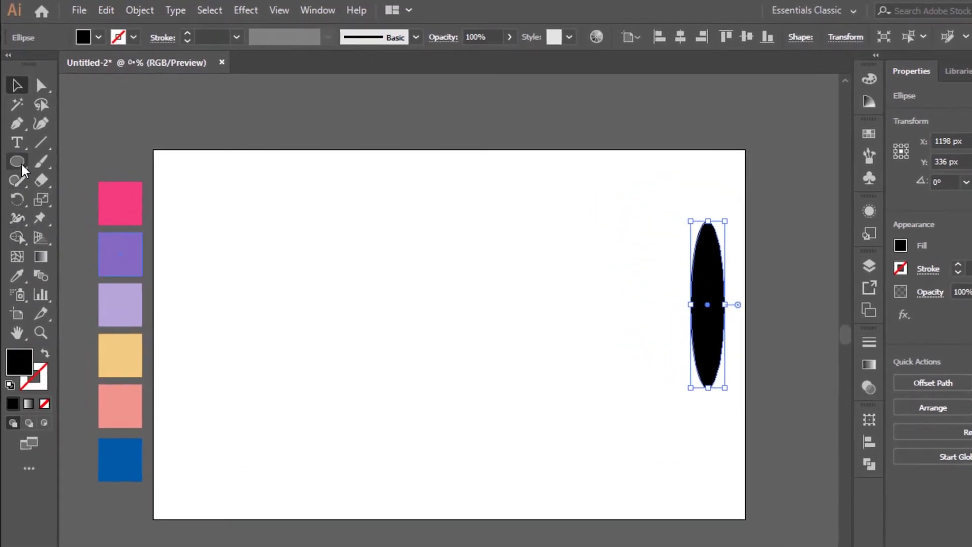
Draw a small black ellipse left of the page centre.
click(20, 163)
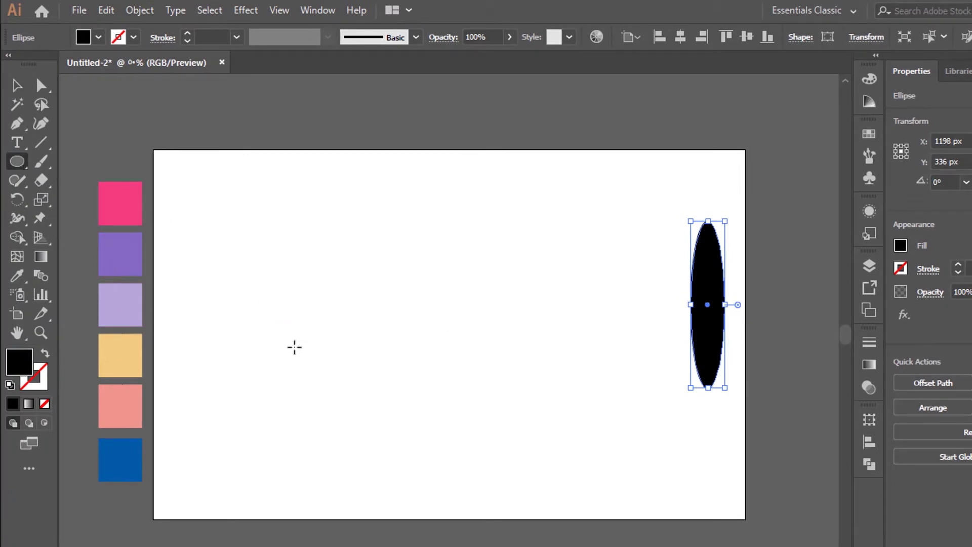
drag(296, 346, 280, 282)
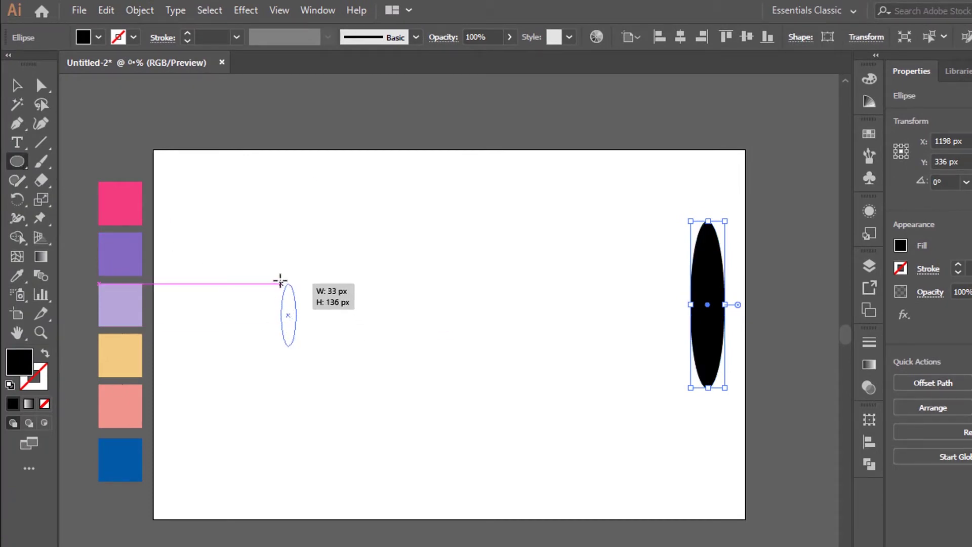
drag(280, 280, 279, 276)
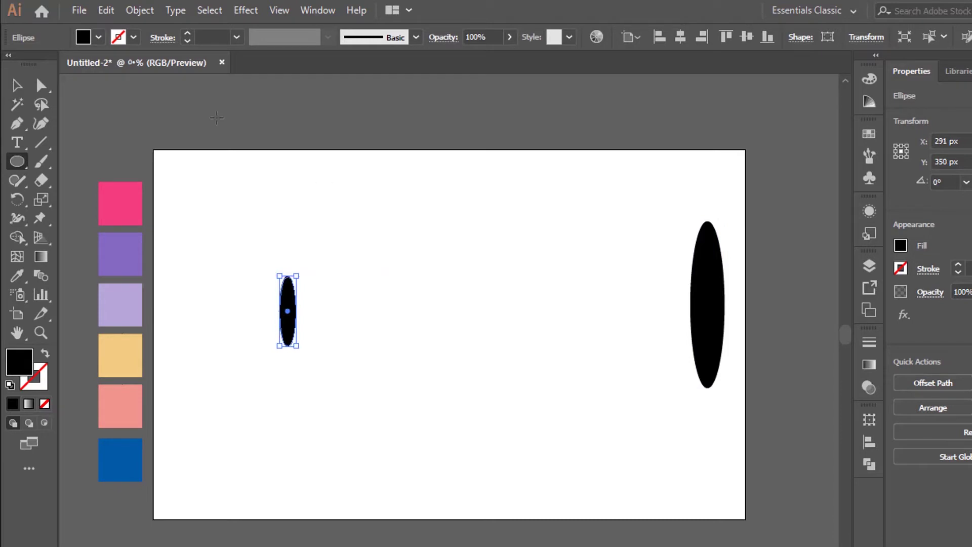
click(25, 86)
click(356, 236)
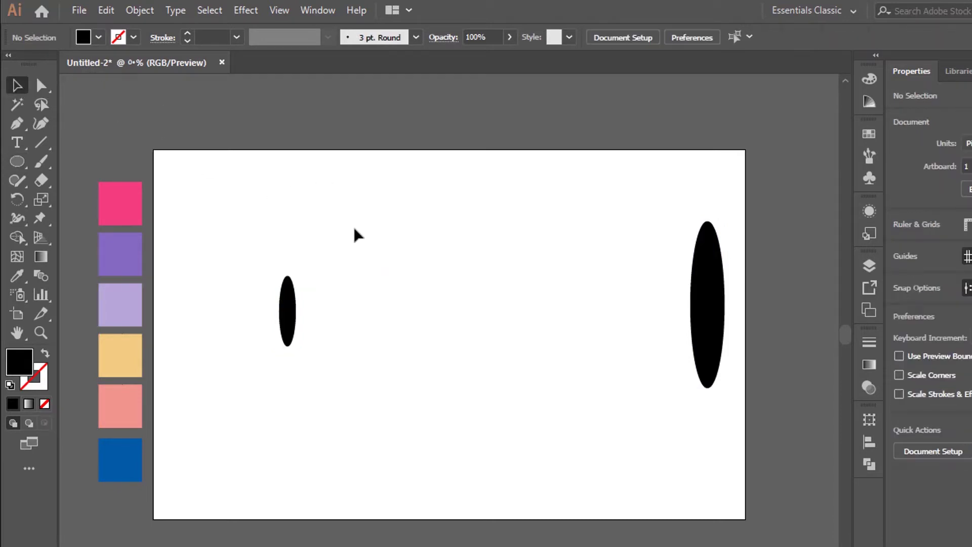
Stretch the tall ellipse slightly, vertically centre both ellipses, and shift the small one left.
drag(736, 425, 560, 202)
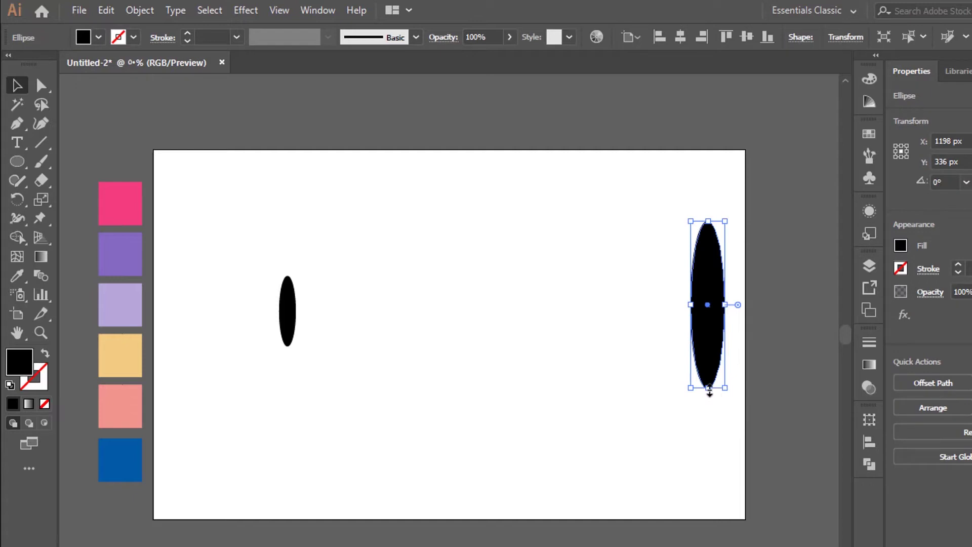
drag(709, 388, 709, 394)
click(754, 334)
drag(746, 278, 339, 352)
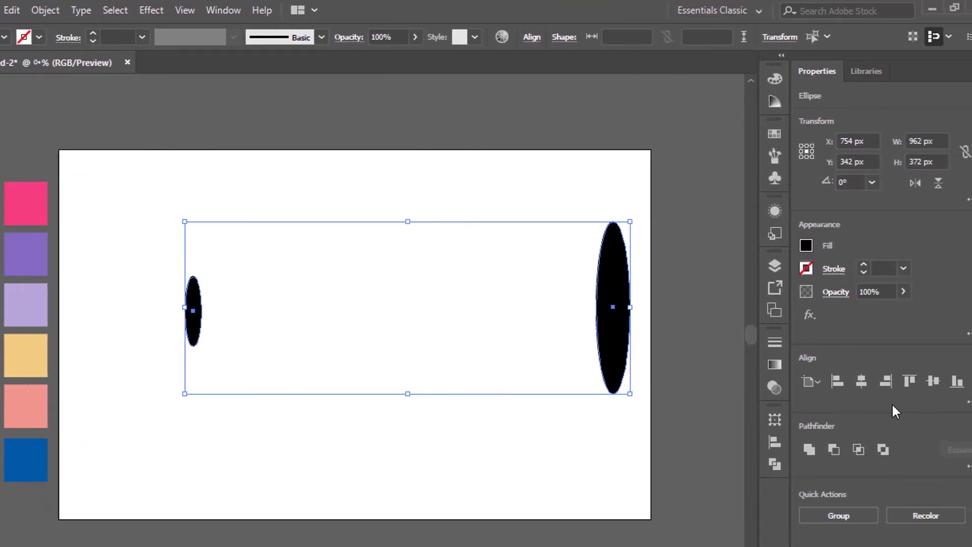
click(931, 384)
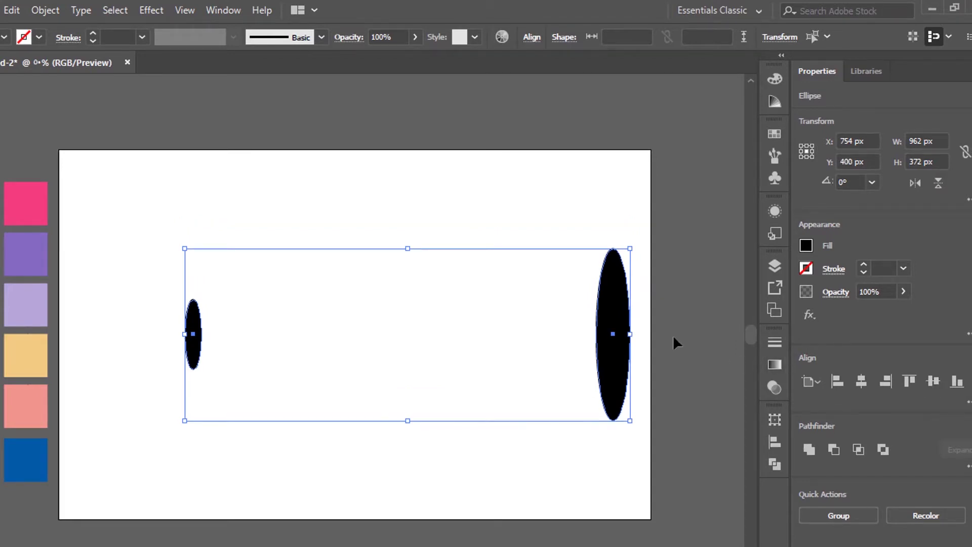
click(412, 326)
drag(251, 304, 243, 304)
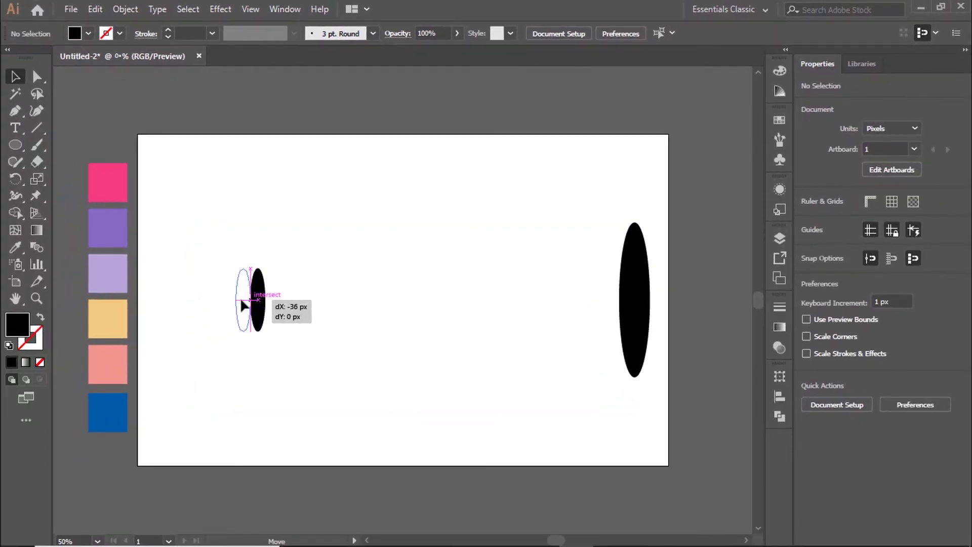
click(313, 310)
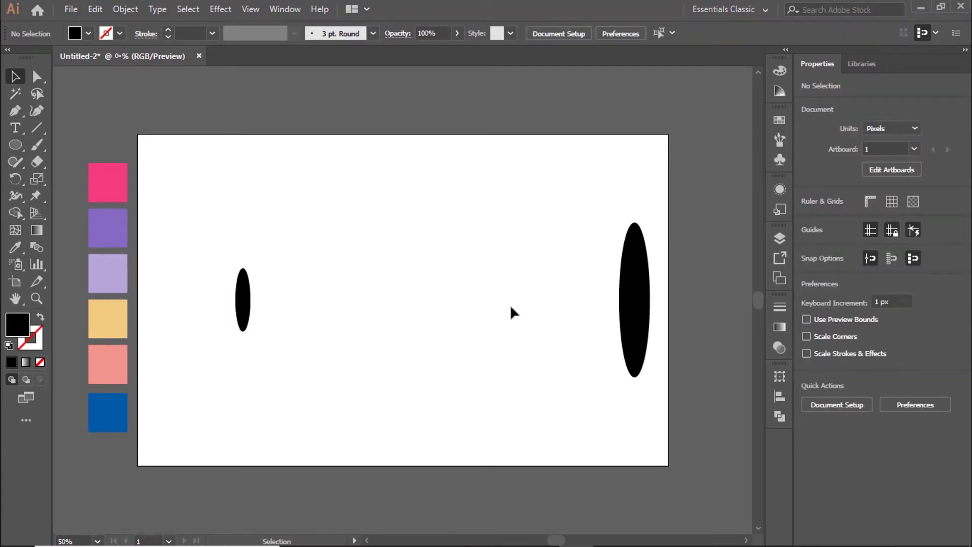
Fill the tall right ellipse with a white-to-black linear gradient.
click(645, 311)
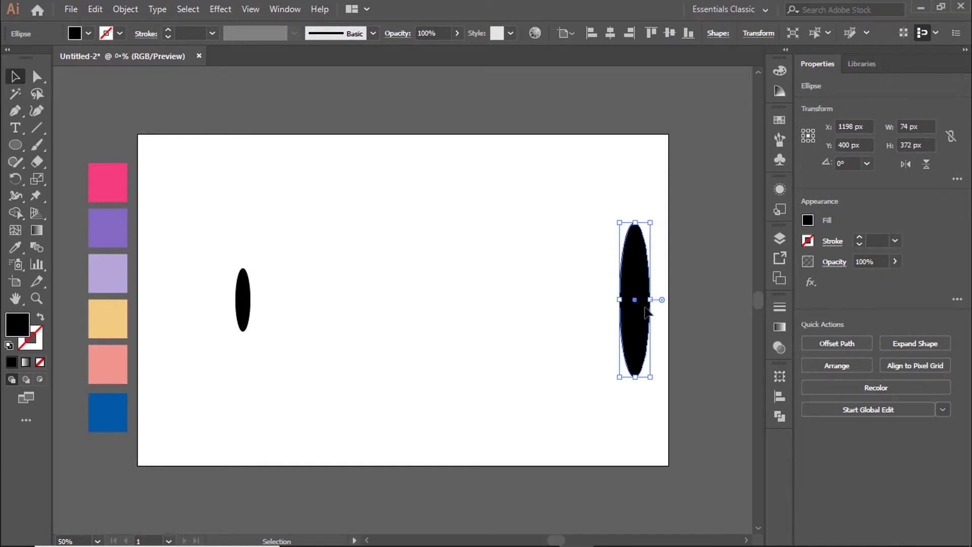
click(780, 328)
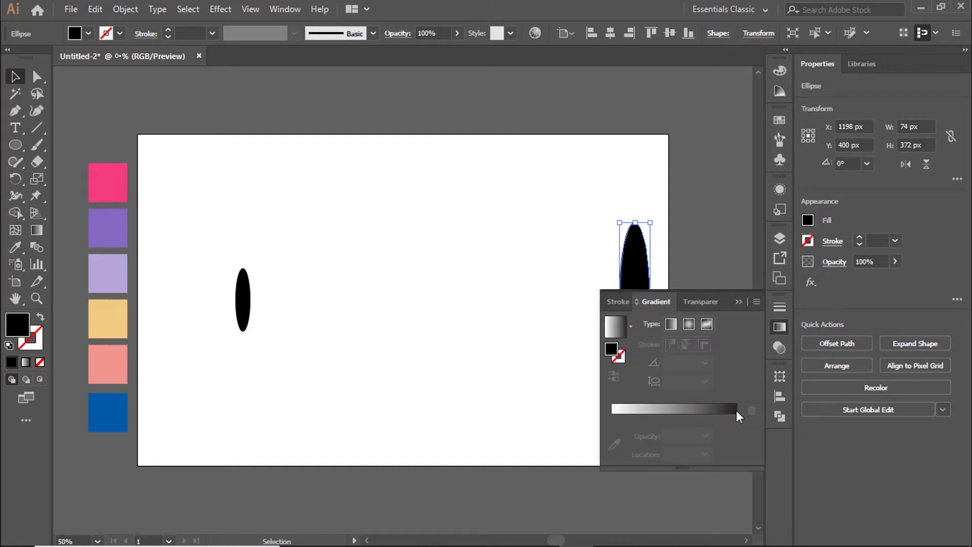
click(736, 410)
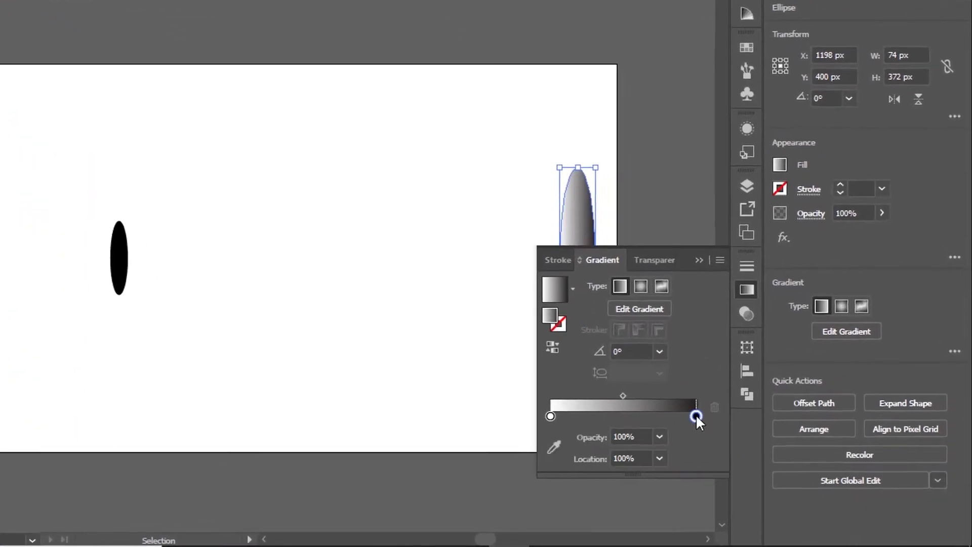
drag(673, 248, 410, 74)
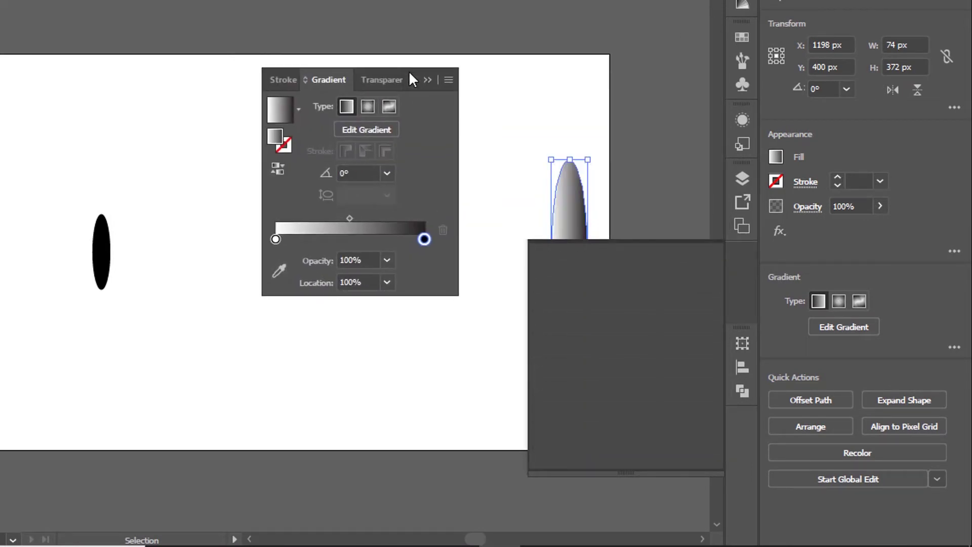
drag(408, 71, 411, 71)
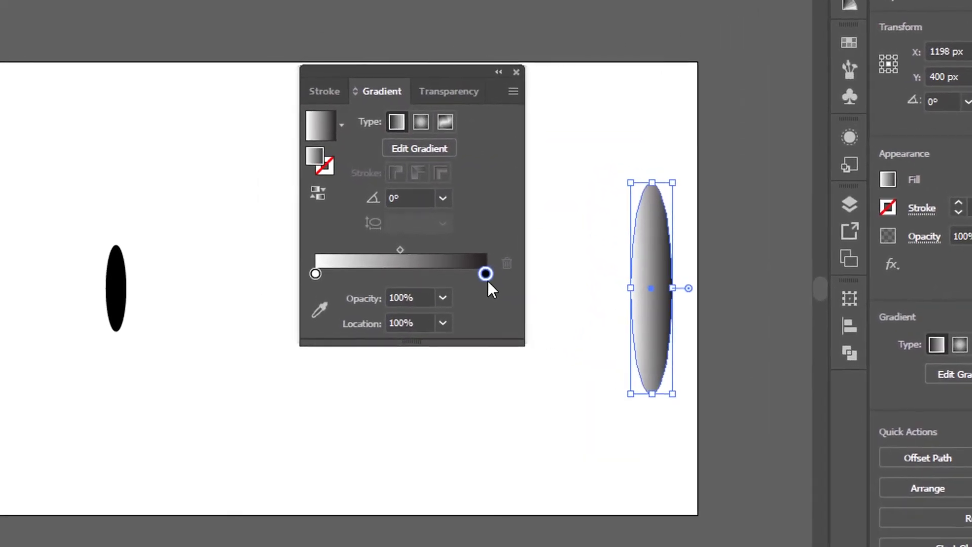
Add four gradient stops at about 20%, 42%, 61% and 79%.
click(455, 275)
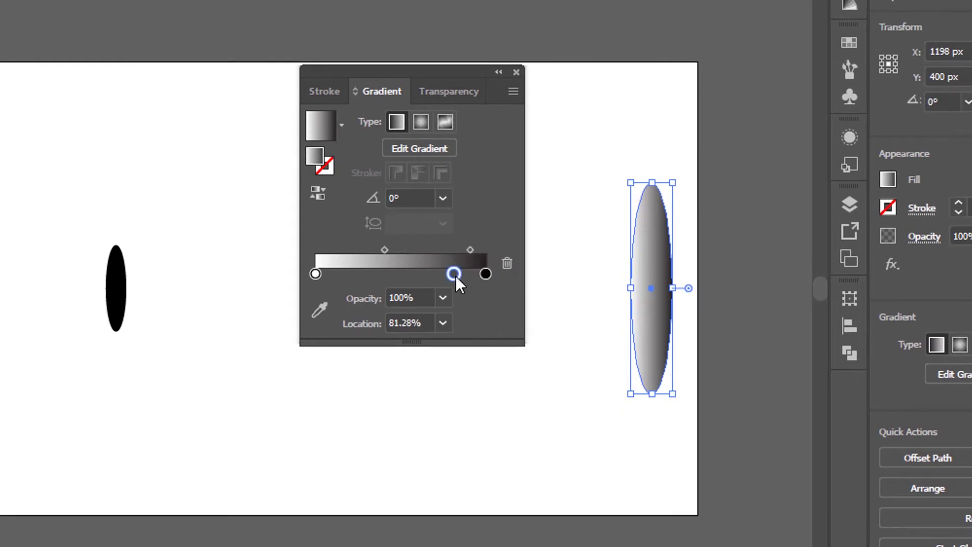
click(462, 301)
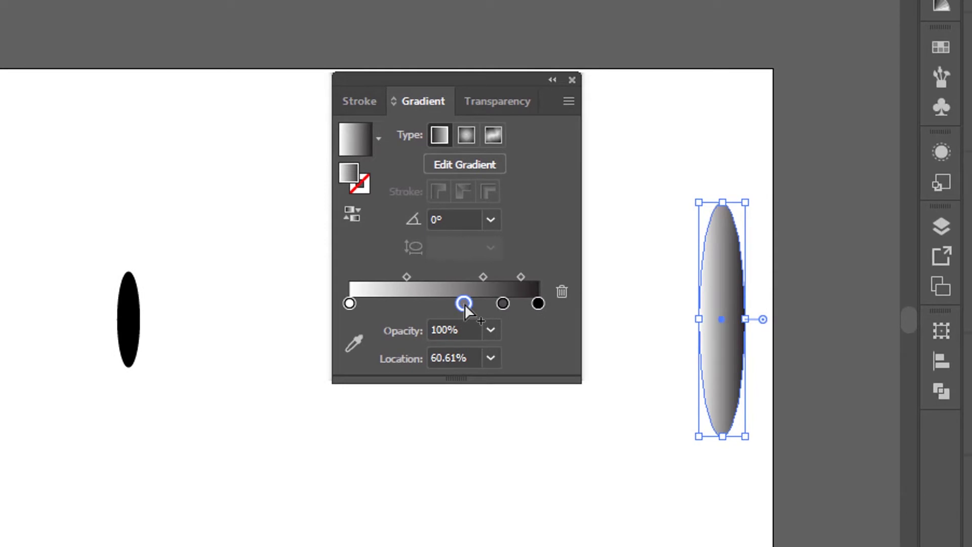
click(429, 304)
click(386, 302)
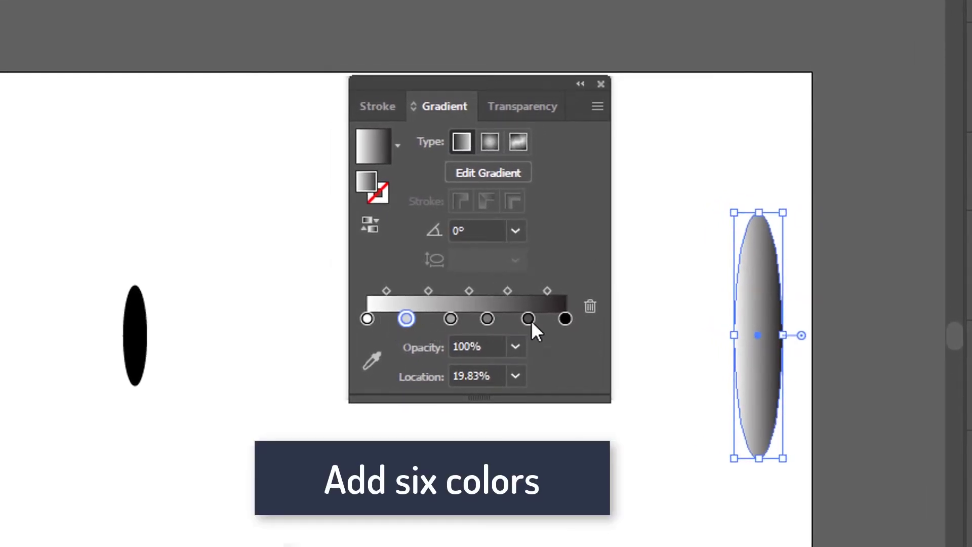
drag(528, 317, 524, 316)
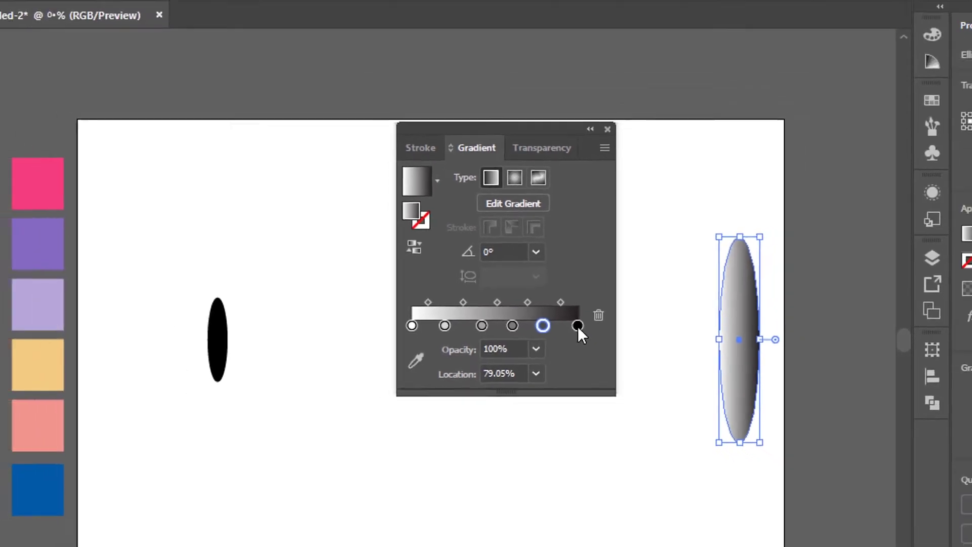
click(583, 329)
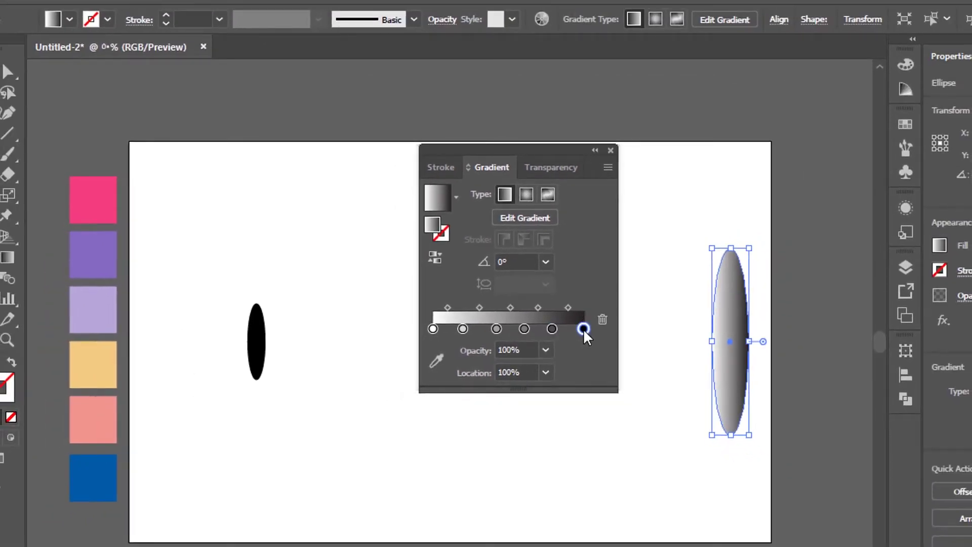
Sample pink, purple, lavender and peach swatches onto the end, 79%, 61% and 42% stops.
click(435, 360)
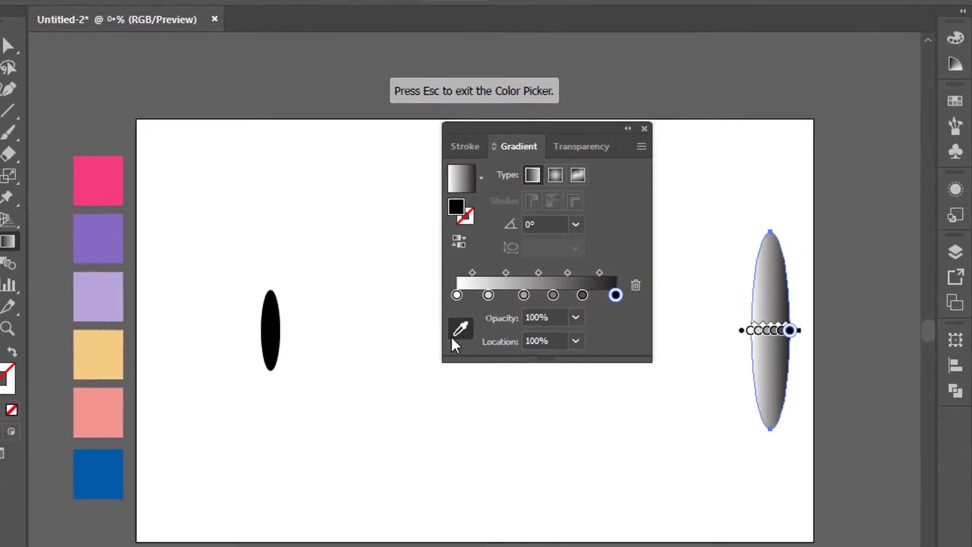
click(114, 158)
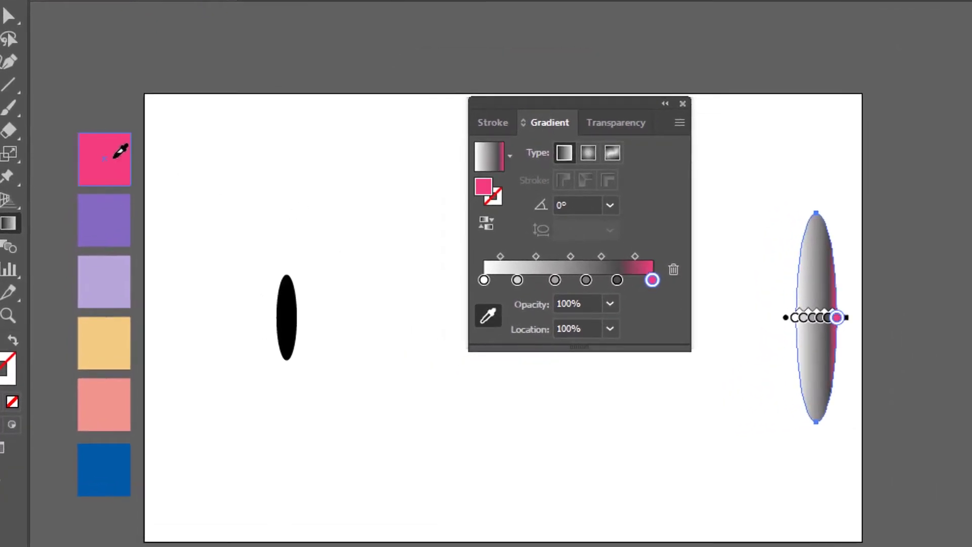
click(617, 280)
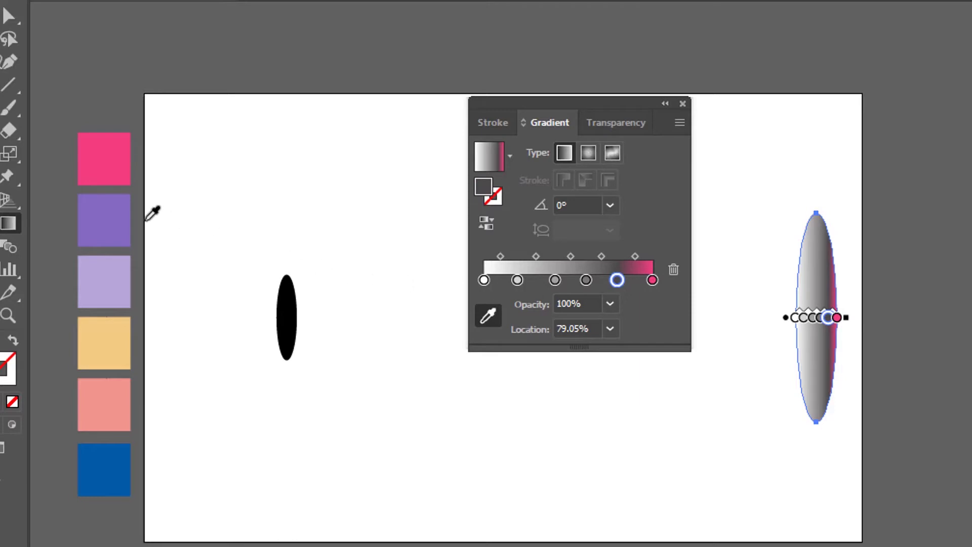
click(124, 218)
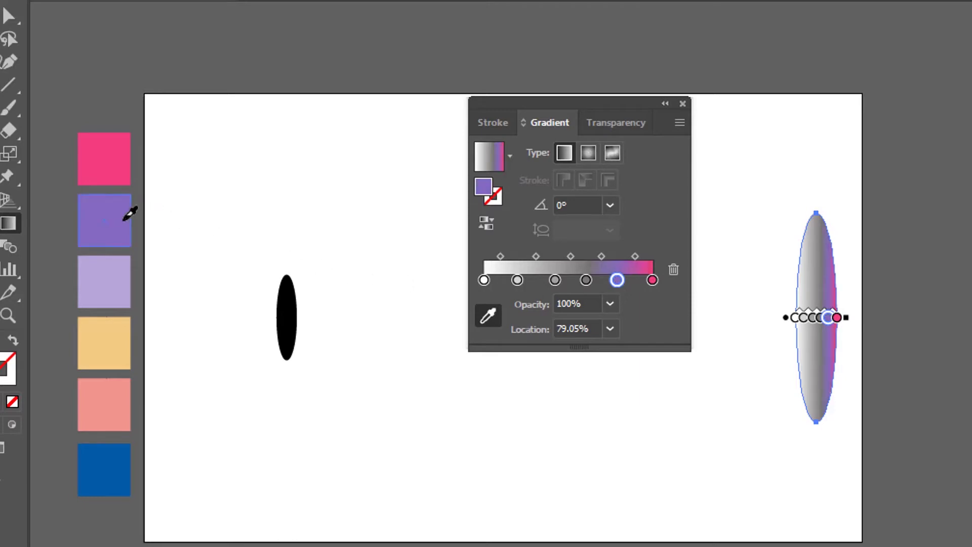
click(586, 280)
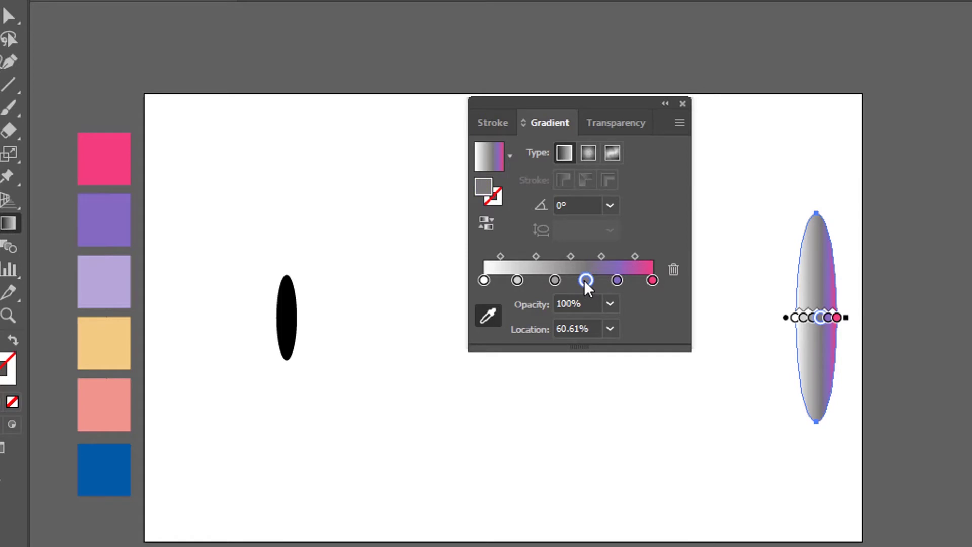
click(124, 283)
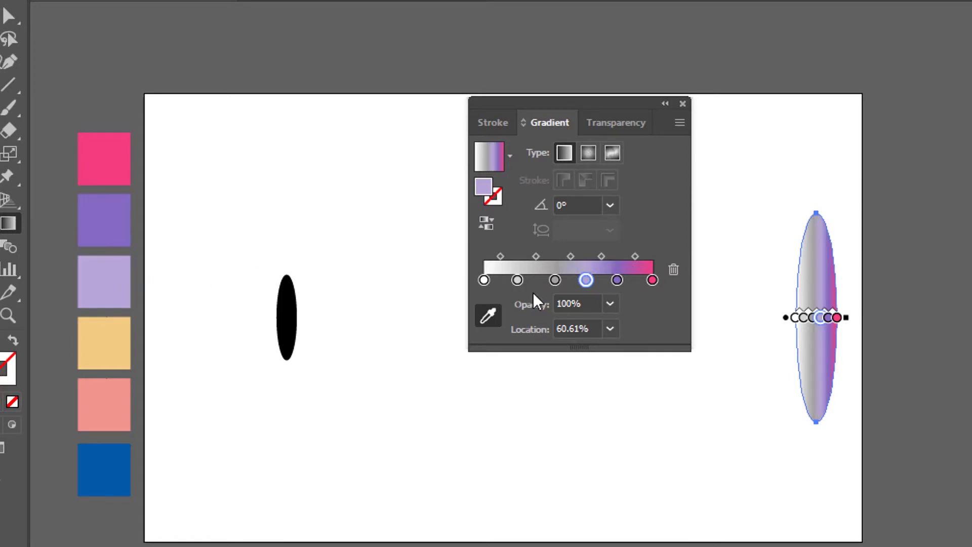
click(554, 279)
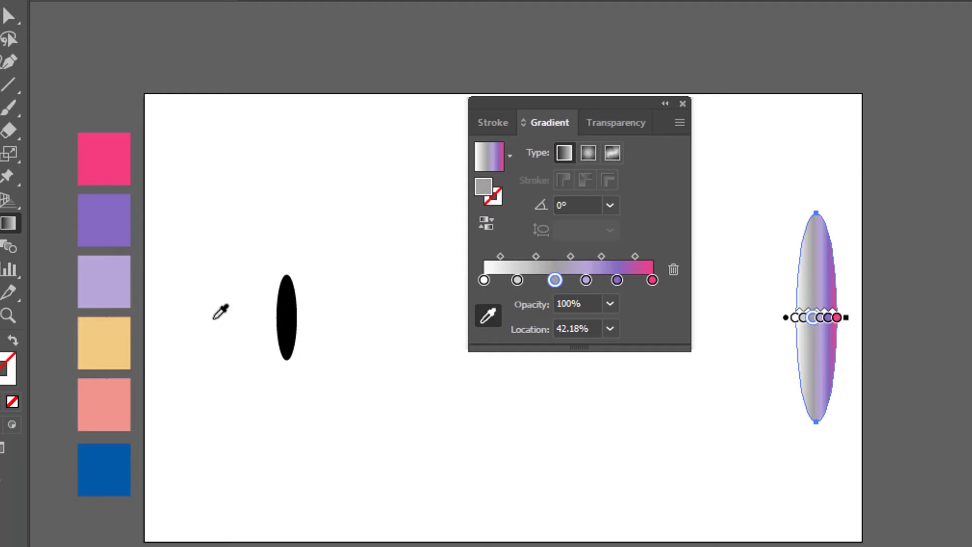
click(125, 329)
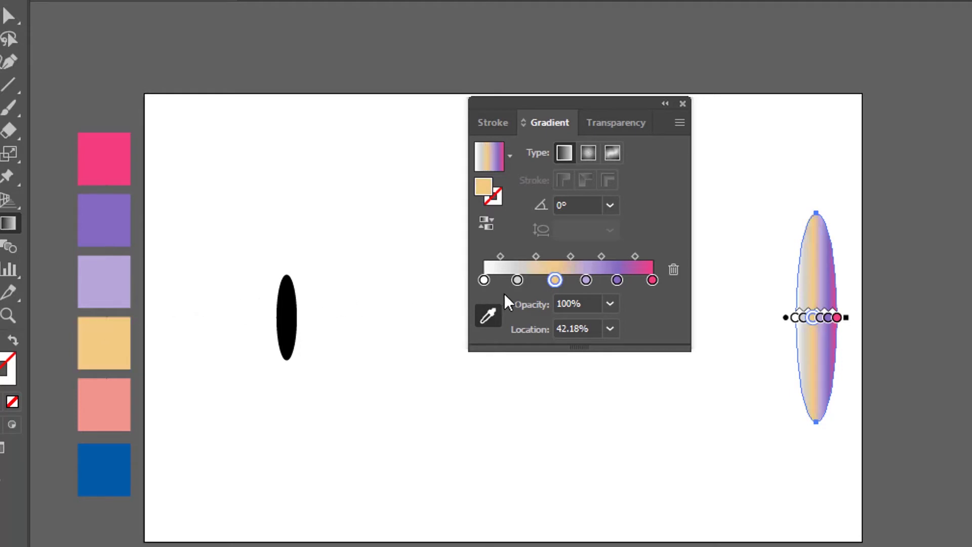
Colour the 20% stop salmon and 0% stop blue, then move the peach stop to about 36%.
click(517, 280)
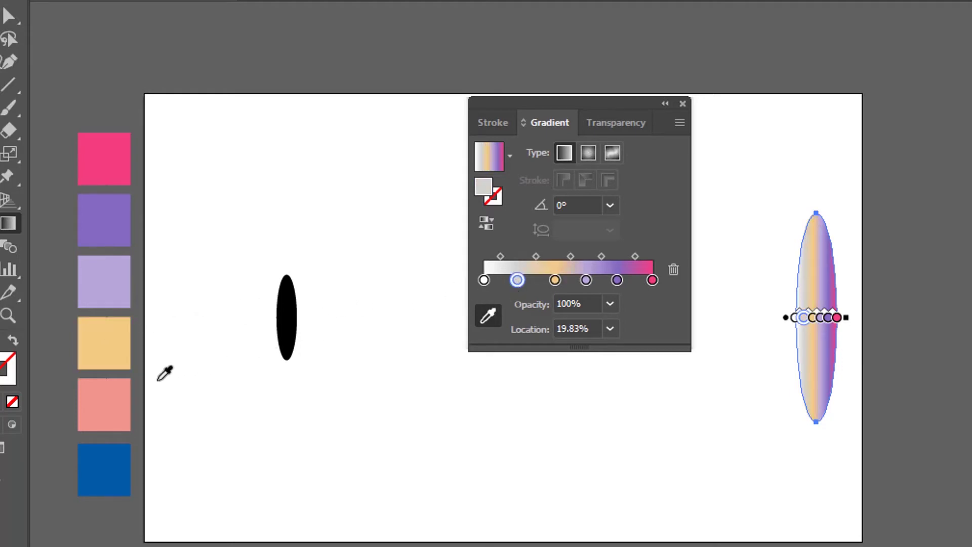
click(112, 388)
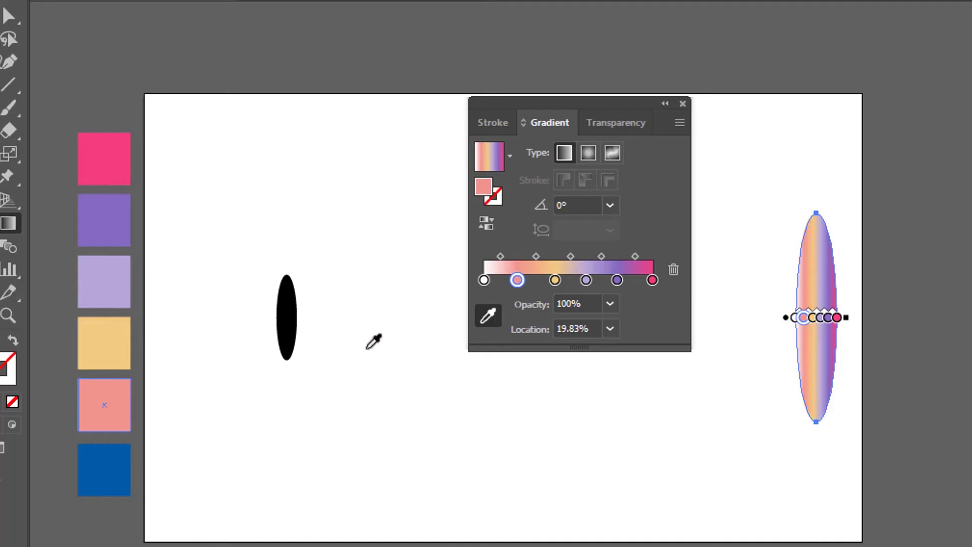
click(484, 281)
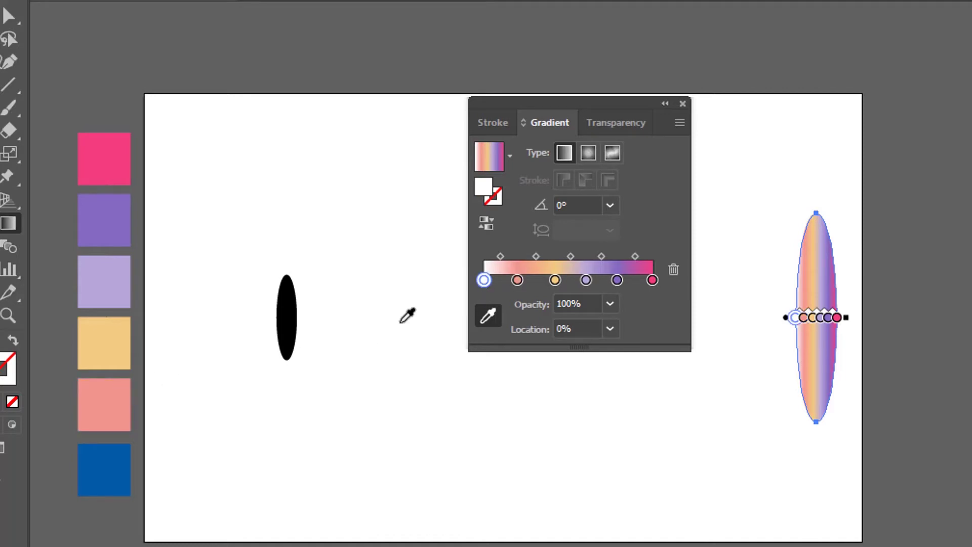
click(114, 453)
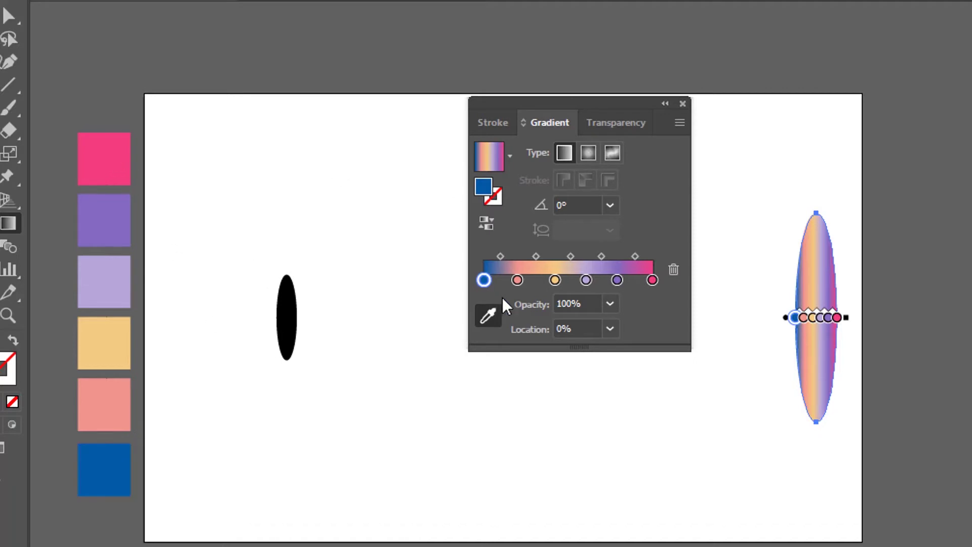
drag(555, 280, 551, 281)
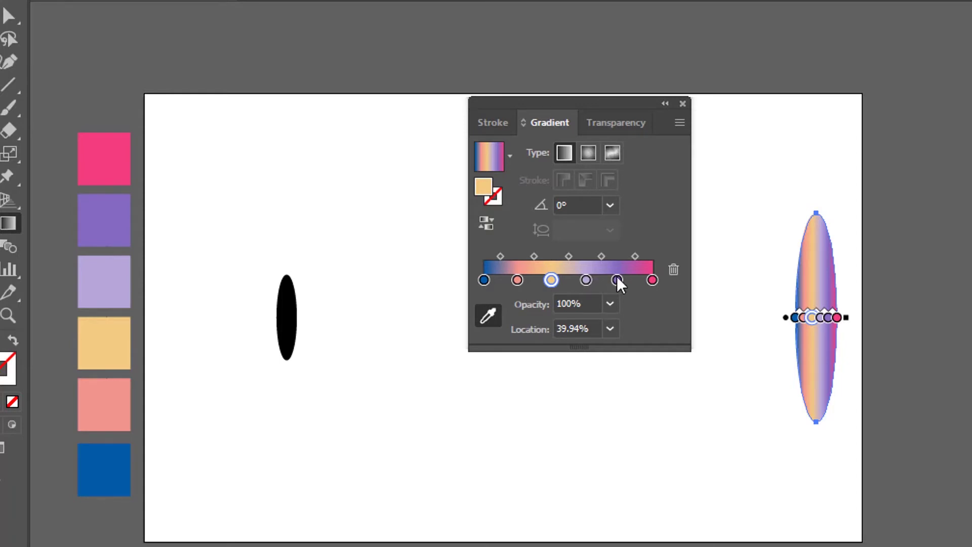
drag(551, 281, 516, 280)
drag(548, 279, 613, 278)
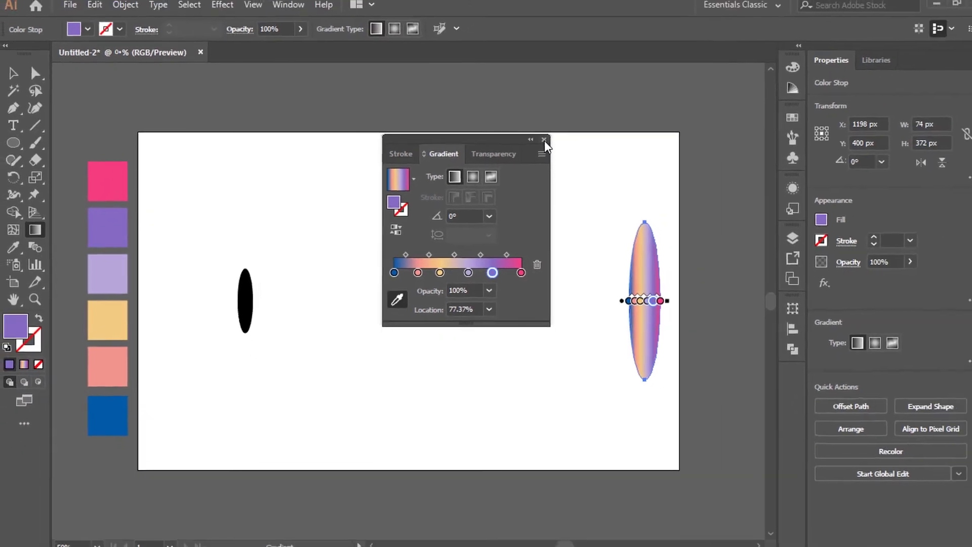
Eyedropper the tall ellipse's pastel gradient onto the small black ellipse and close the Gradient panel.
click(15, 76)
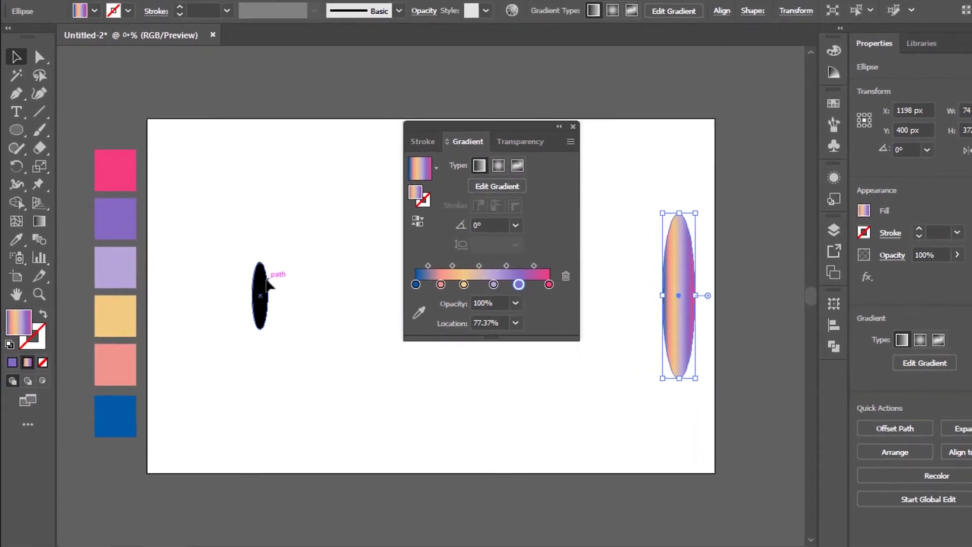
click(266, 281)
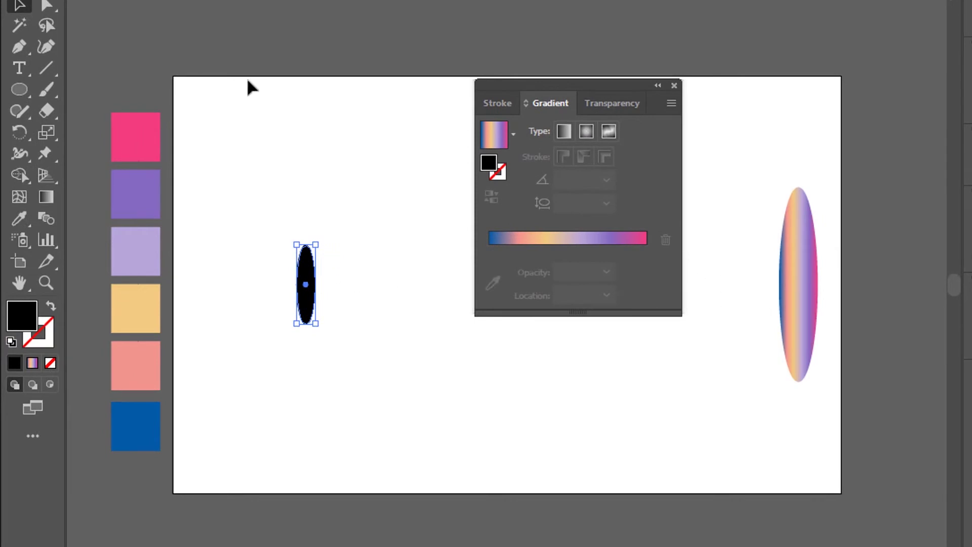
click(19, 218)
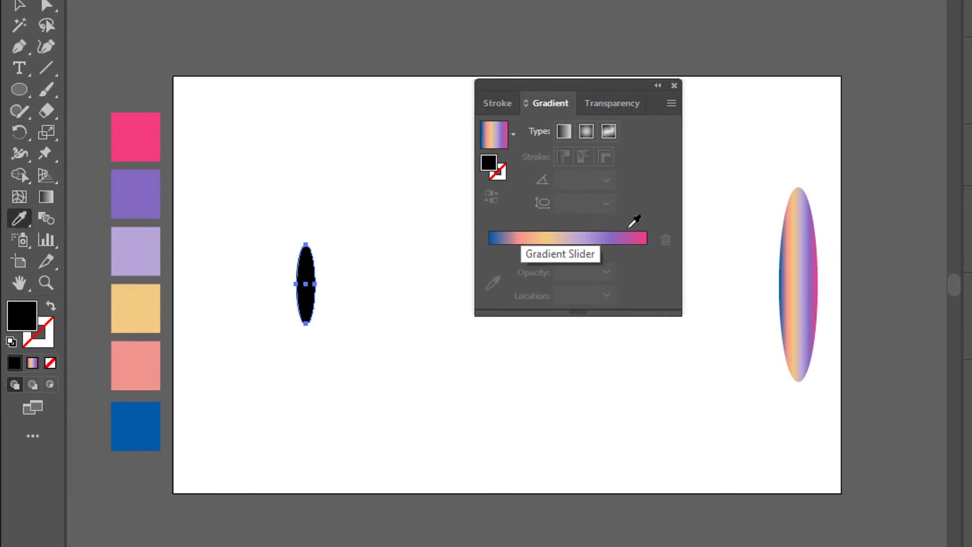
click(804, 226)
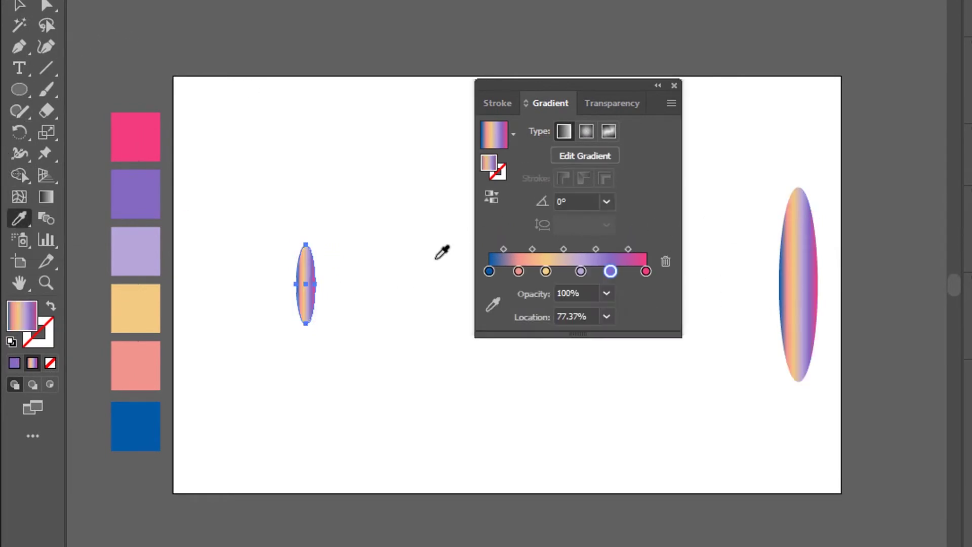
click(675, 86)
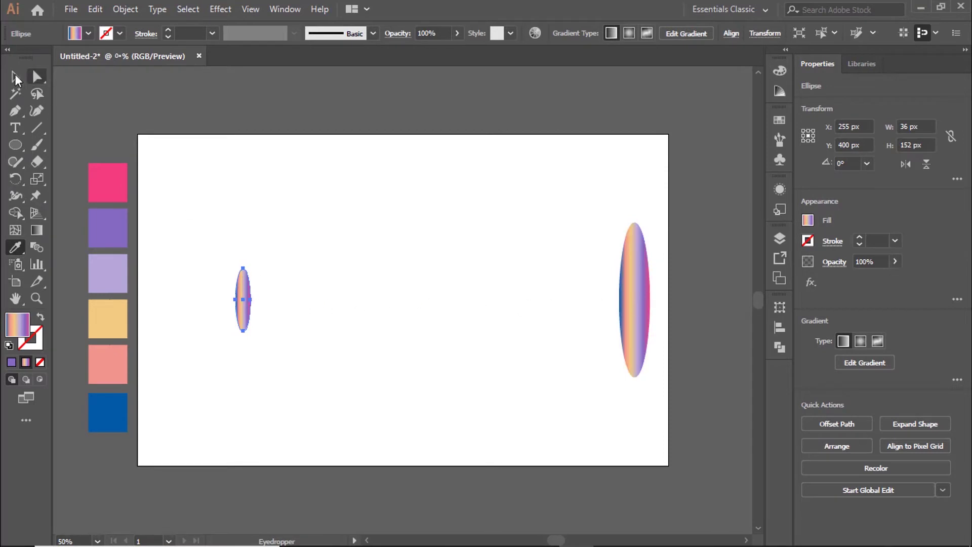
Swap fill and stroke on the tall and small ellipses so each becomes a gradient outline.
click(14, 77)
click(337, 183)
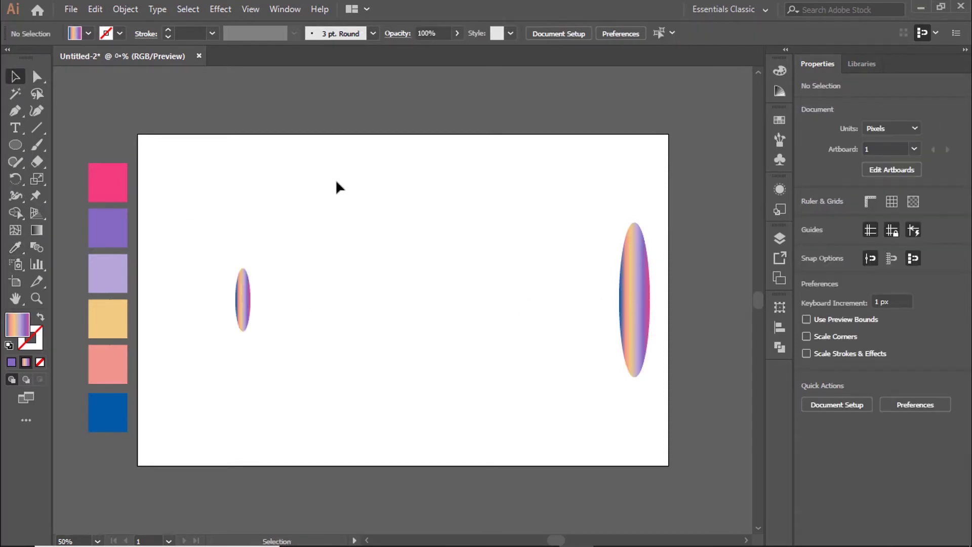
click(645, 303)
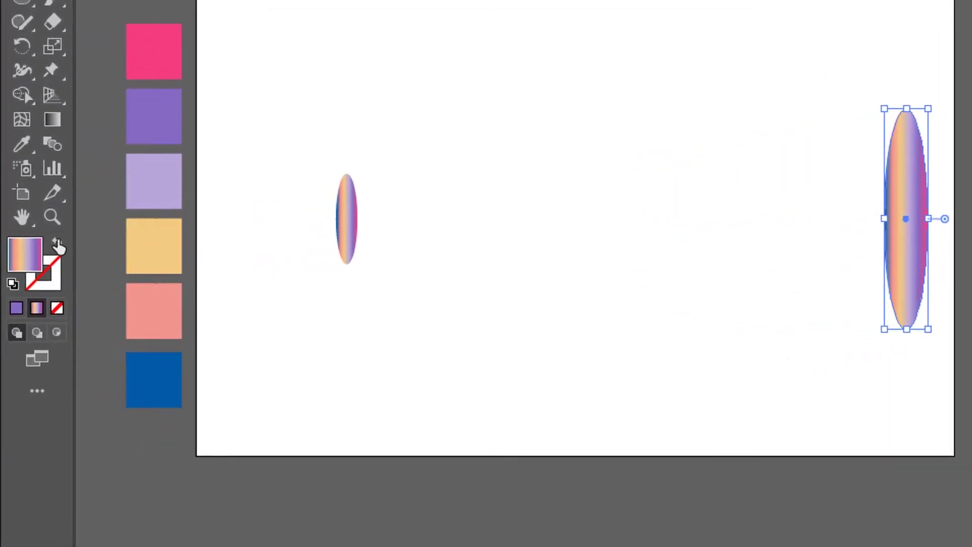
click(57, 244)
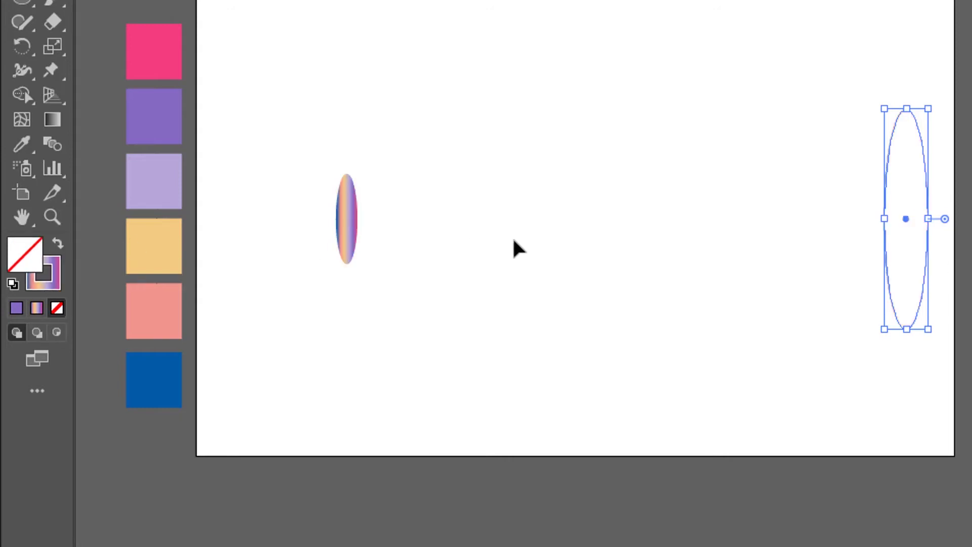
click(381, 248)
click(357, 240)
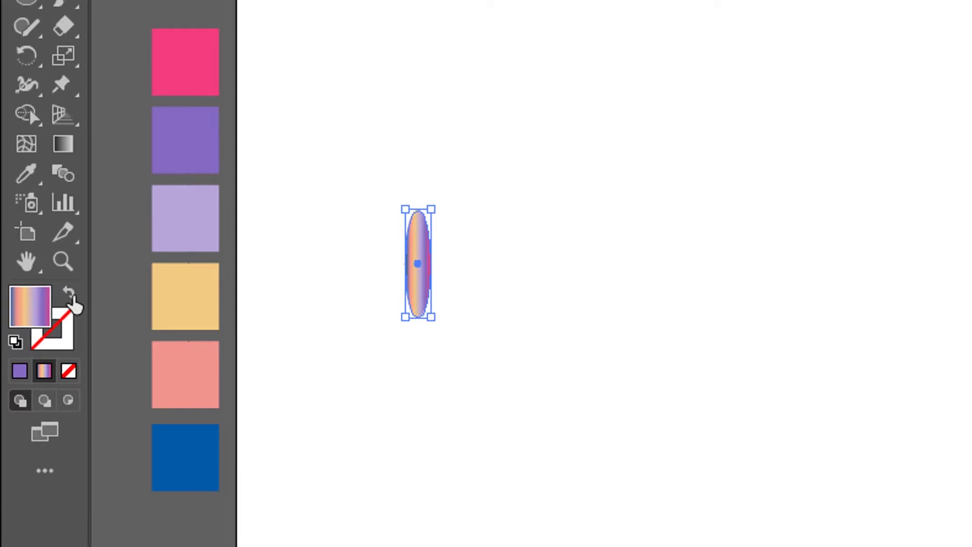
click(70, 295)
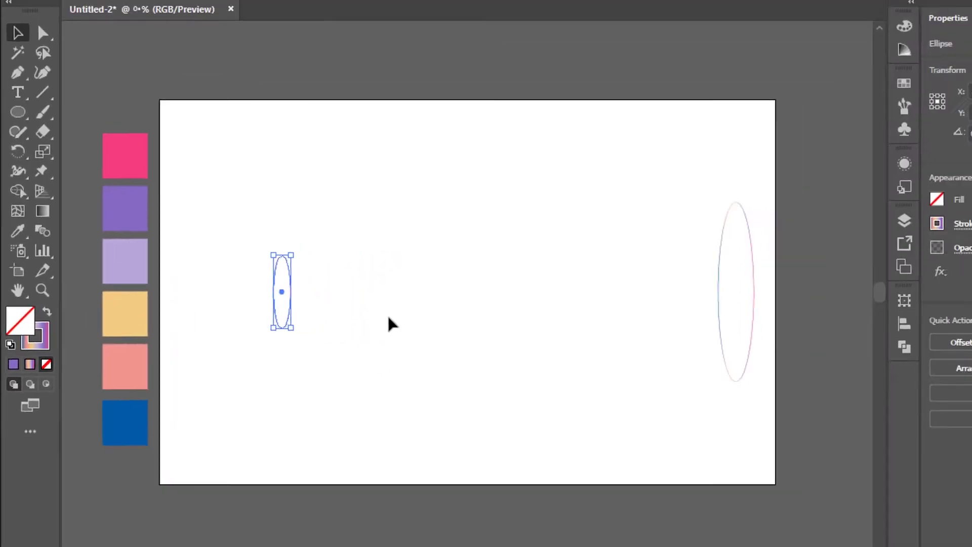
click(501, 319)
click(619, 309)
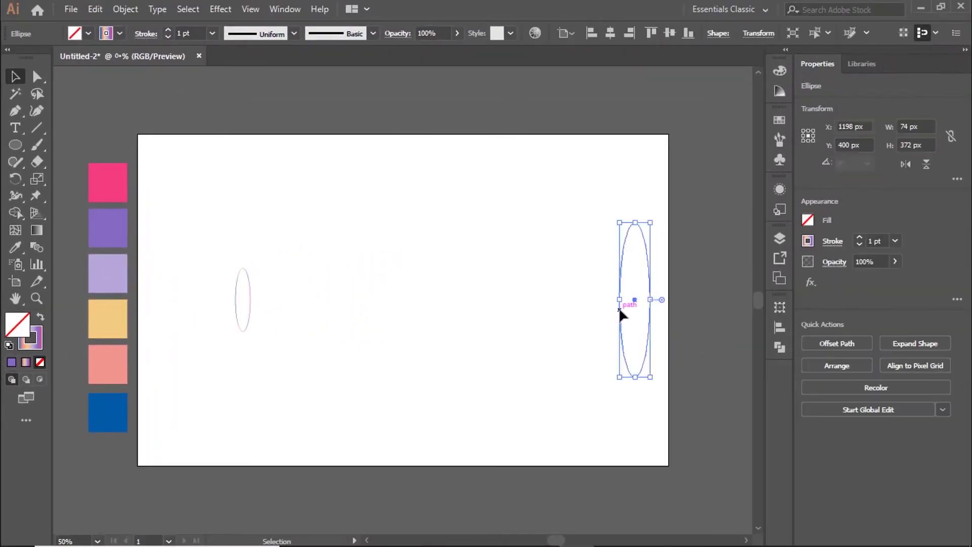
click(223, 10)
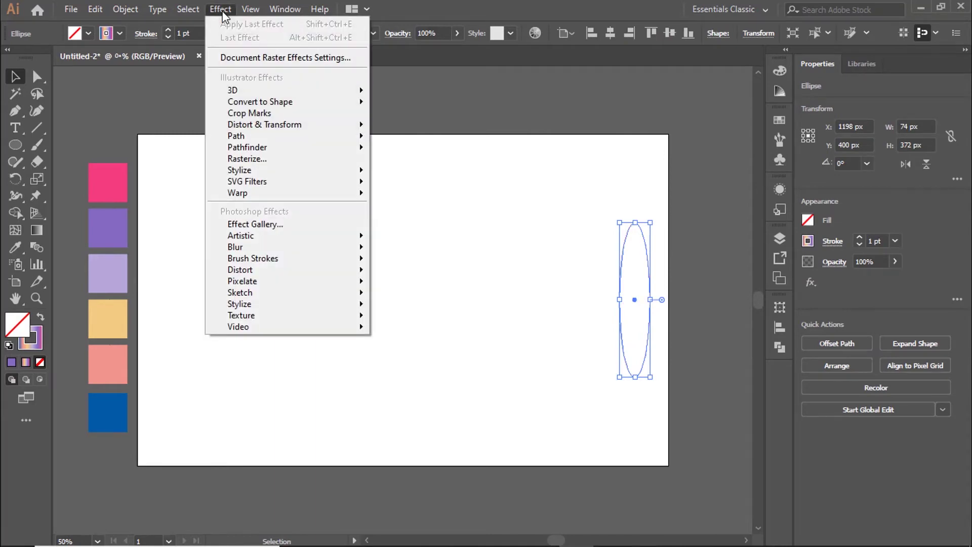
mouse_move(304, 142)
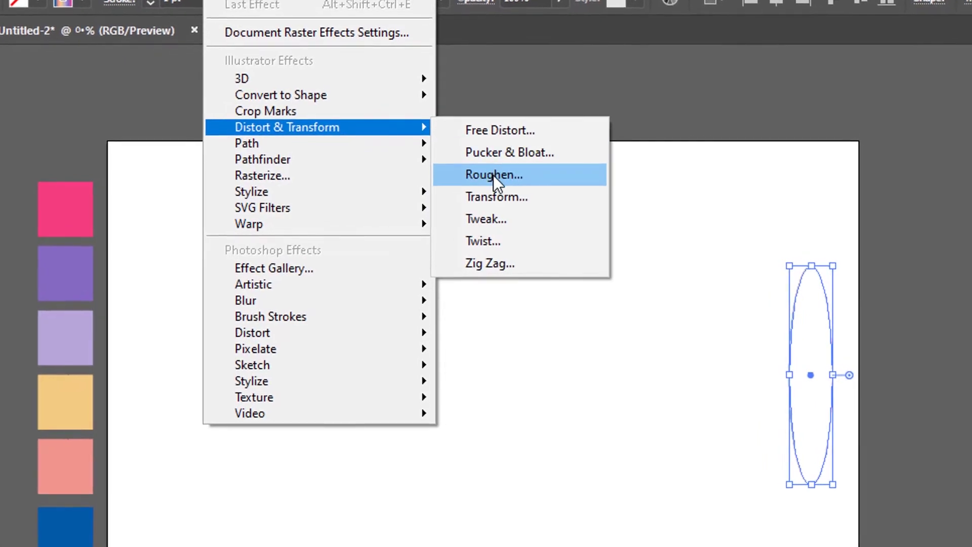
Roughen the tall ellipse outline with Smooth points and Detail 11.
click(493, 174)
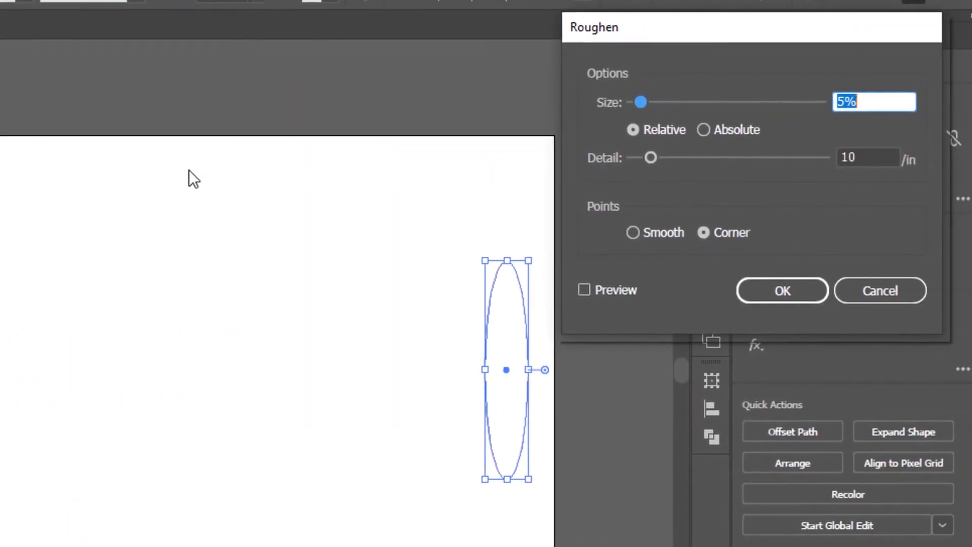
click(573, 290)
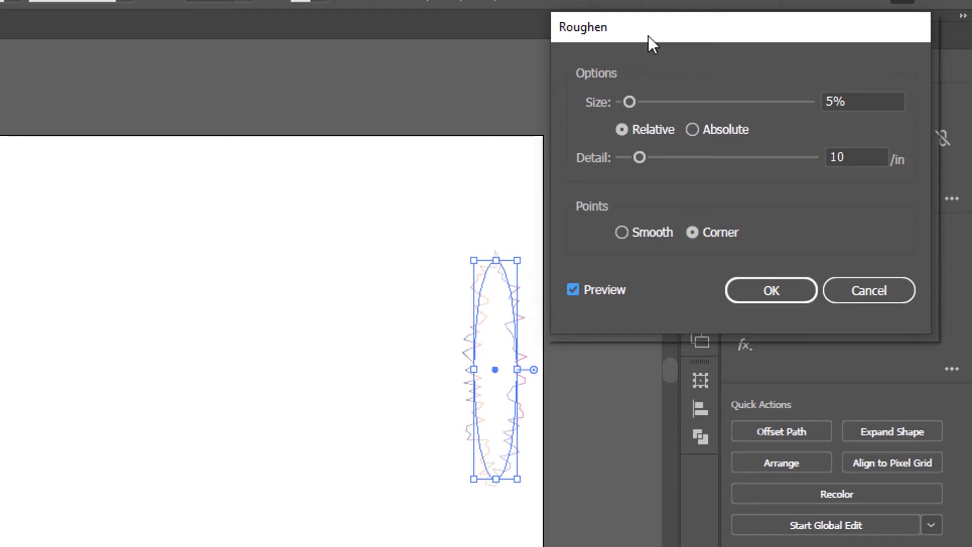
drag(648, 35, 665, 196)
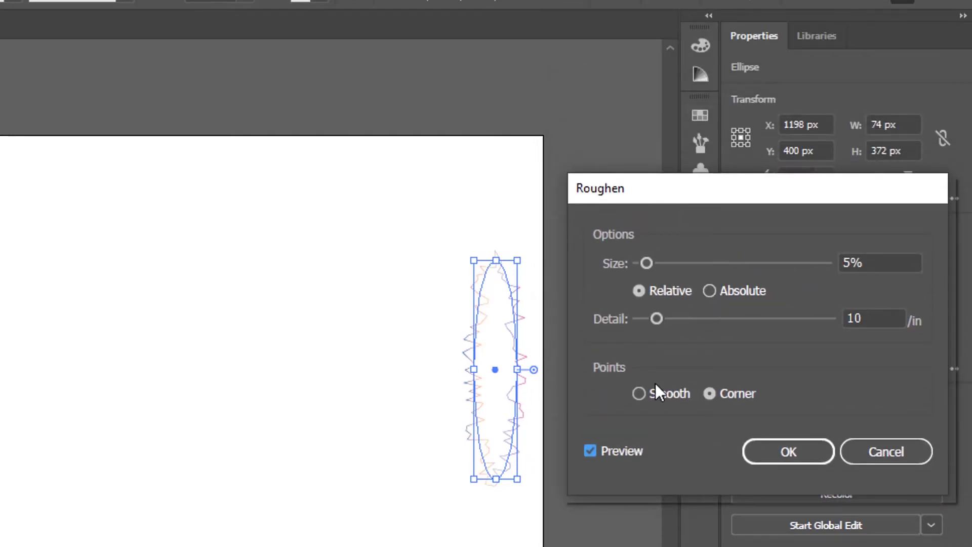
click(639, 394)
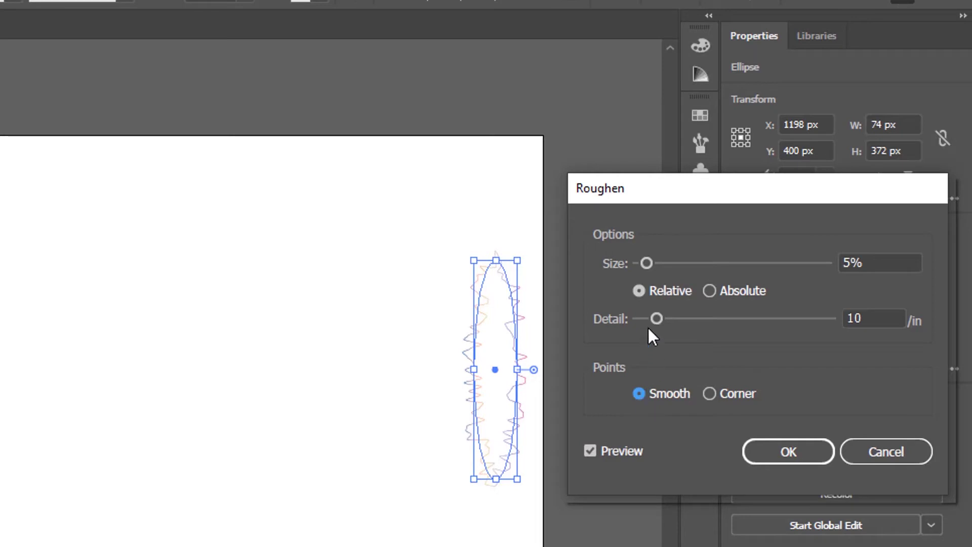
drag(657, 318, 658, 318)
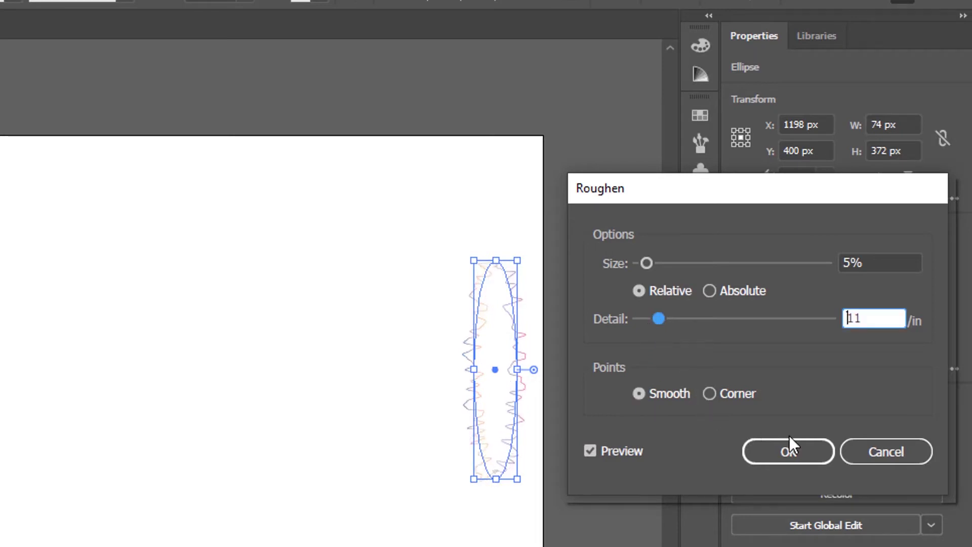
click(802, 456)
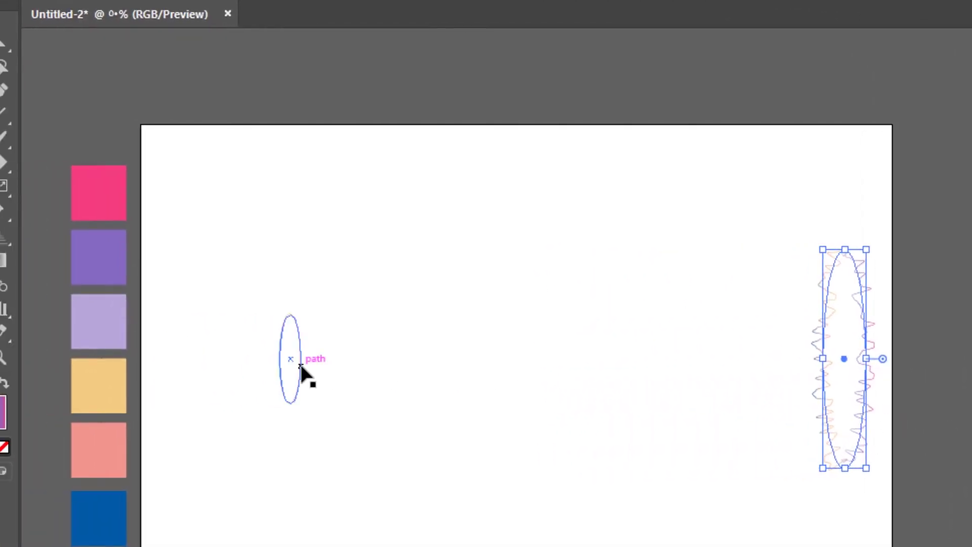
Apply the same Roughen to the small ellipse and select both shapes.
click(301, 365)
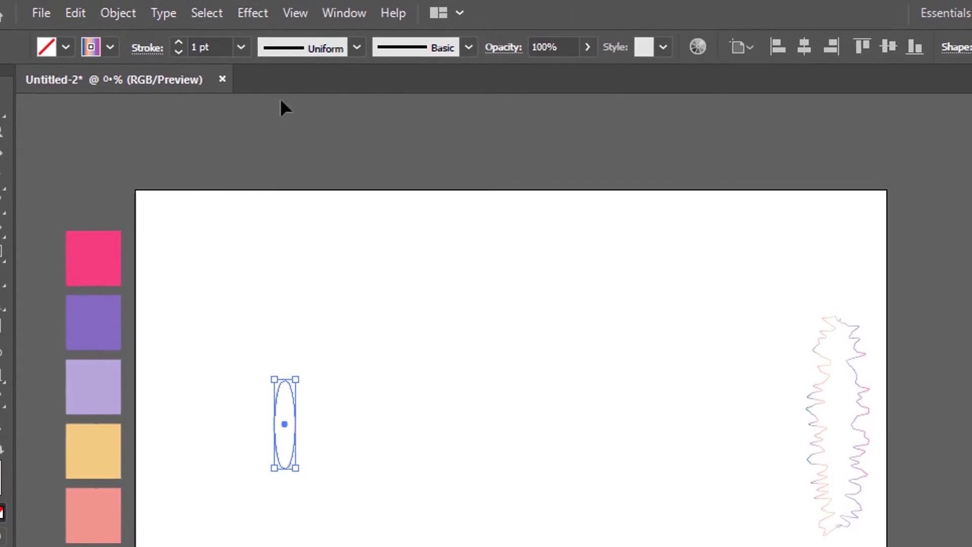
click(254, 15)
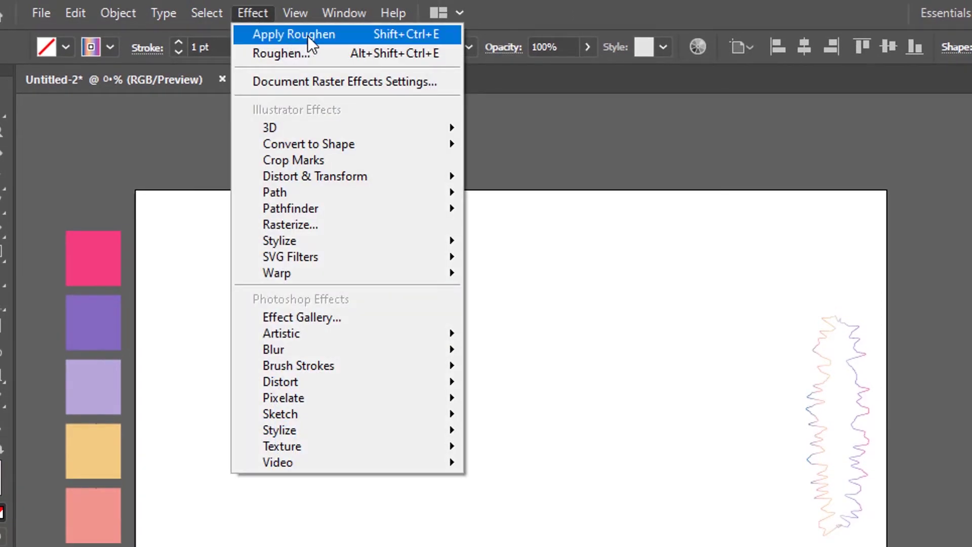
click(327, 32)
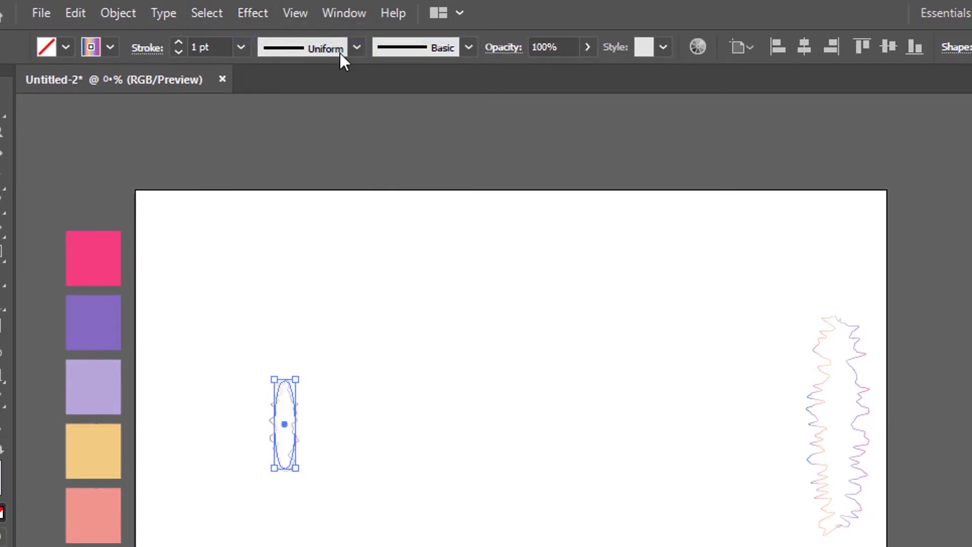
click(343, 324)
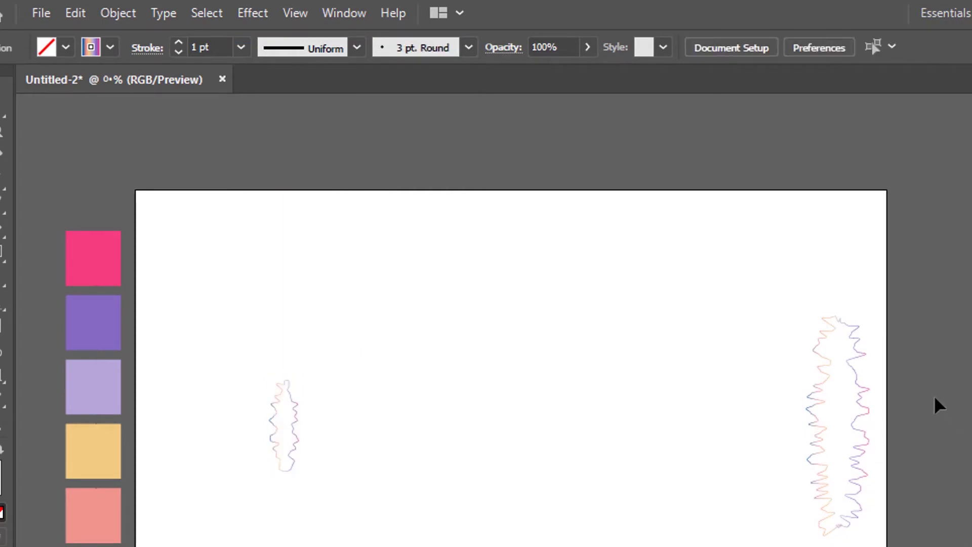
drag(888, 377, 249, 536)
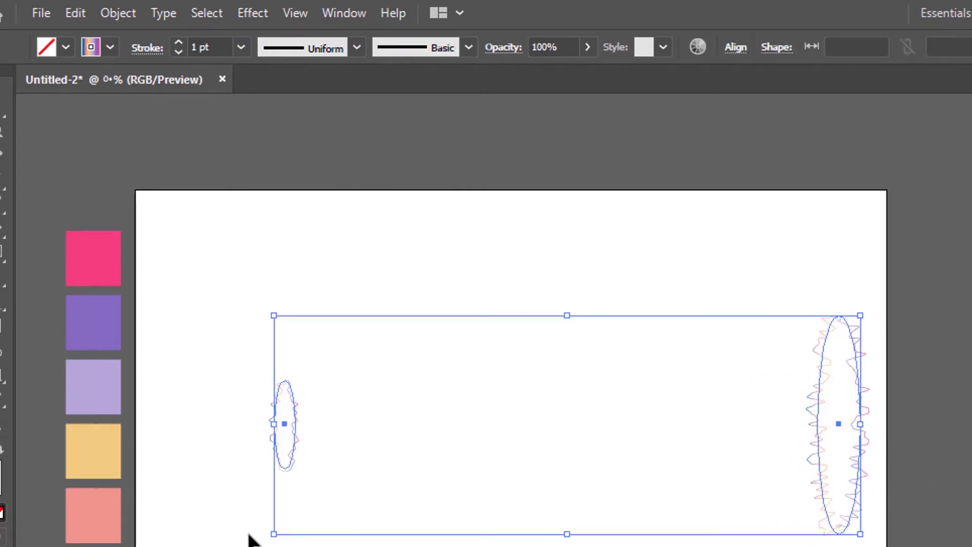
Expand the roughened ellipses' appearance into paths and shift both up and left.
click(116, 11)
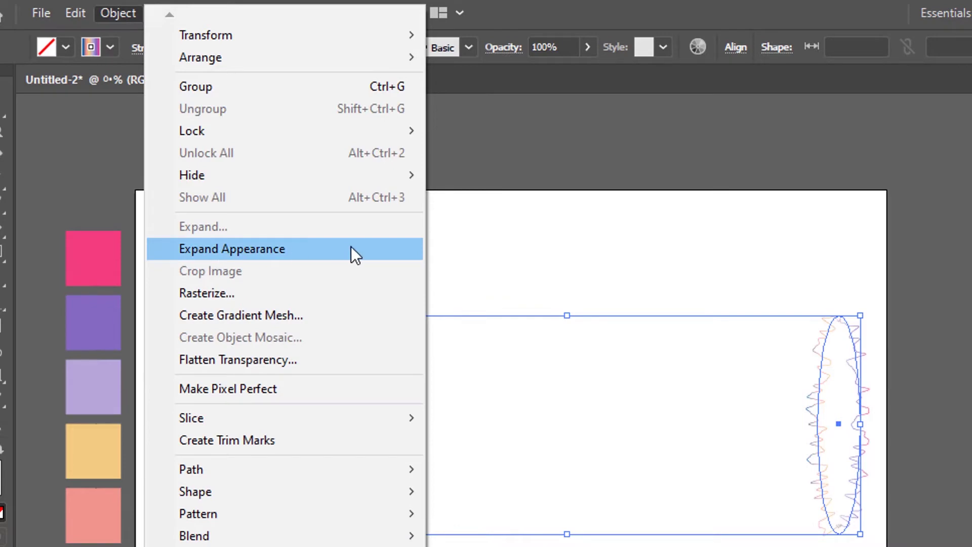
click(264, 250)
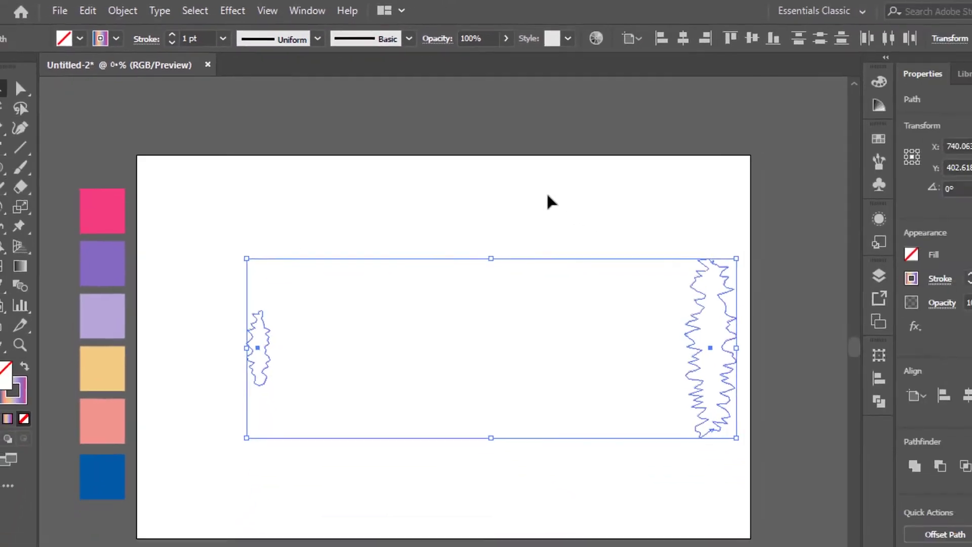
click(630, 270)
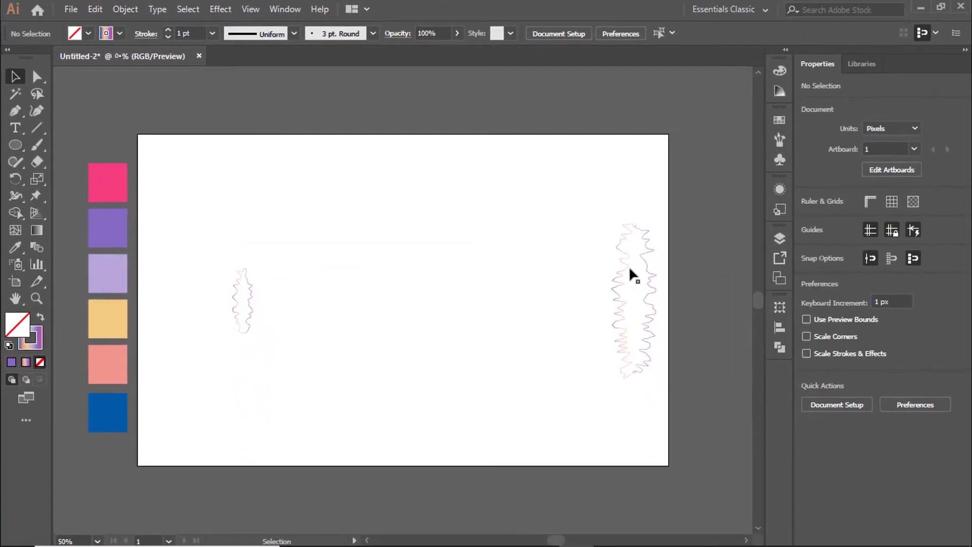
drag(693, 269, 194, 339)
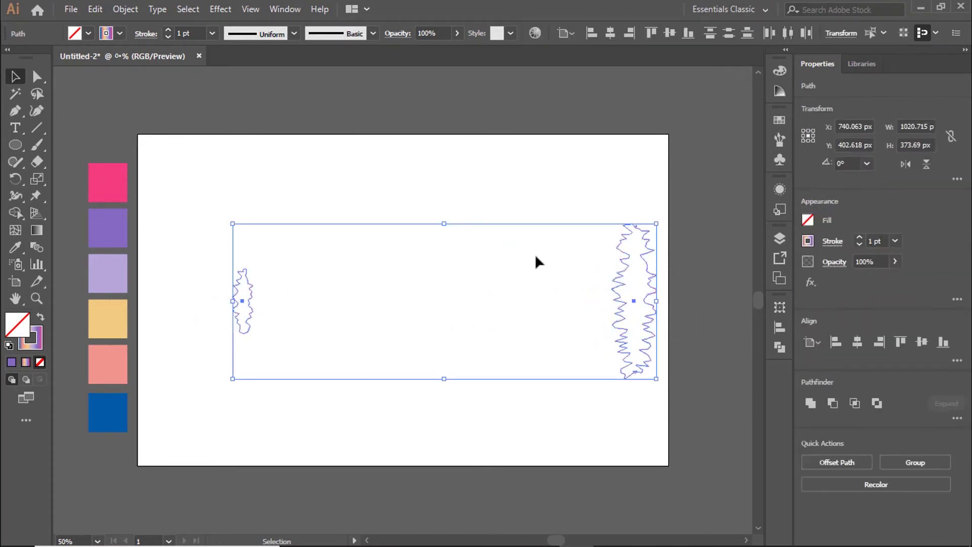
drag(621, 287, 598, 277)
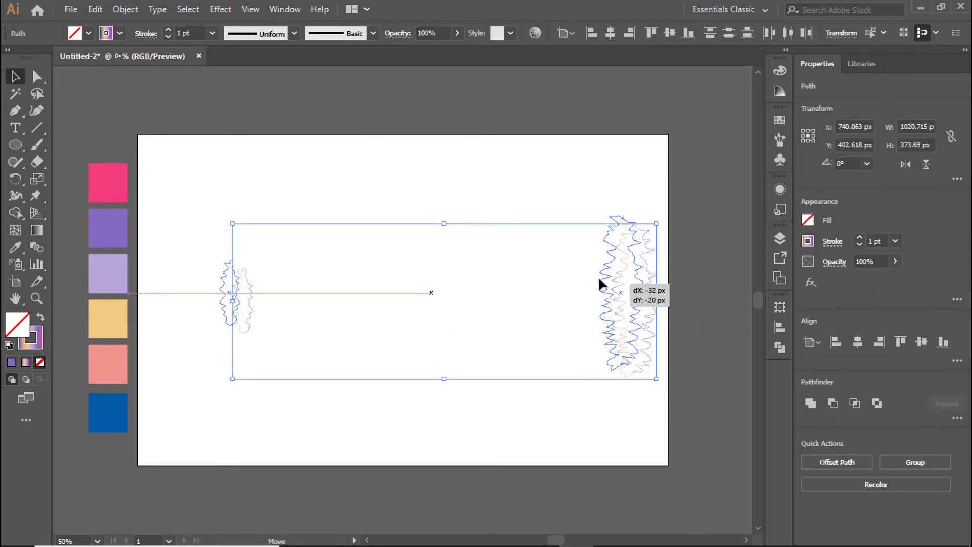
drag(598, 280, 586, 246)
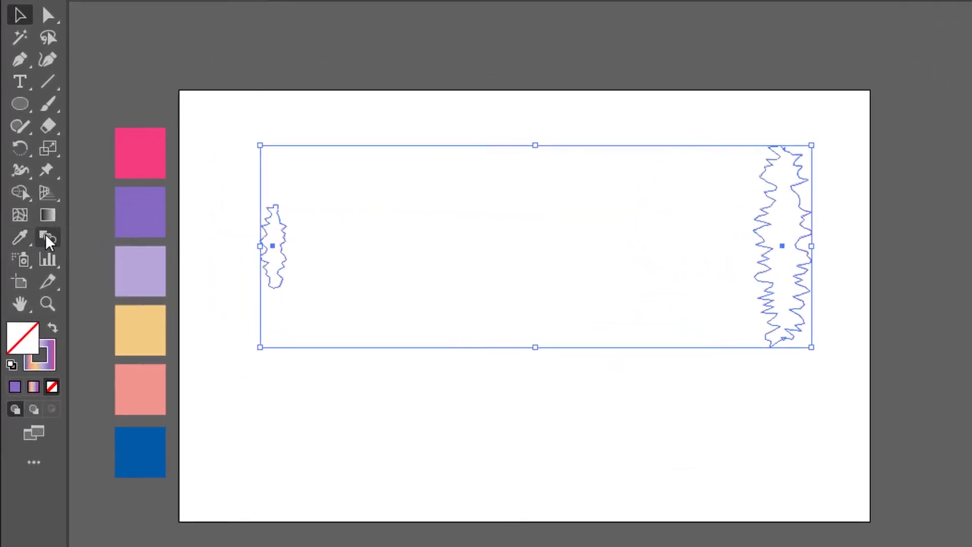
Set the Blend options to Specified Distance spacing of 0.1.
double_click(48, 239)
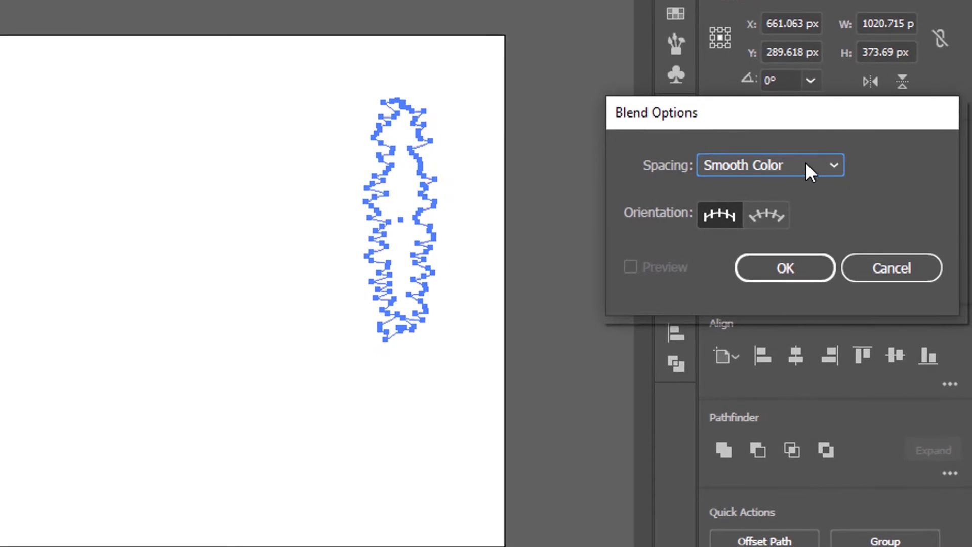
click(809, 172)
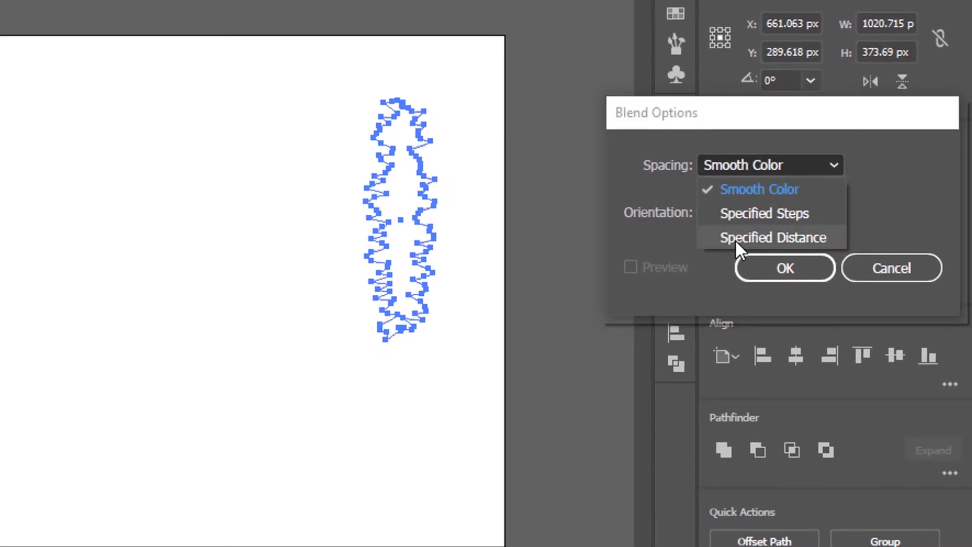
click(772, 241)
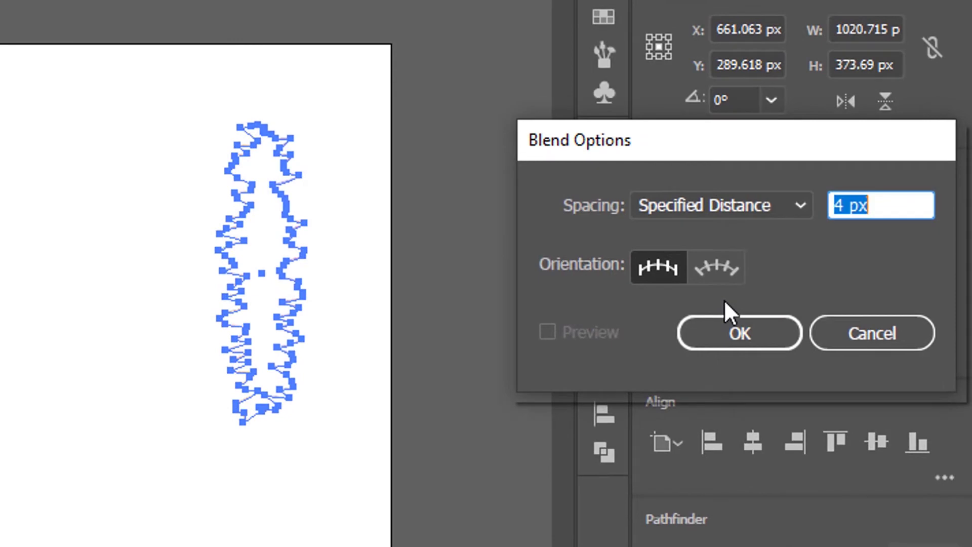
text(0.1)
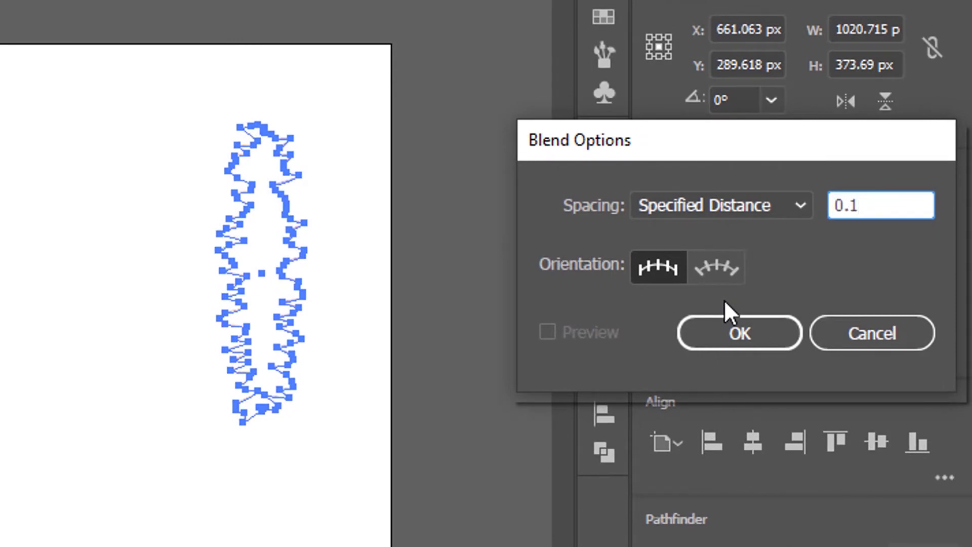
drag(848, 152, 700, 152)
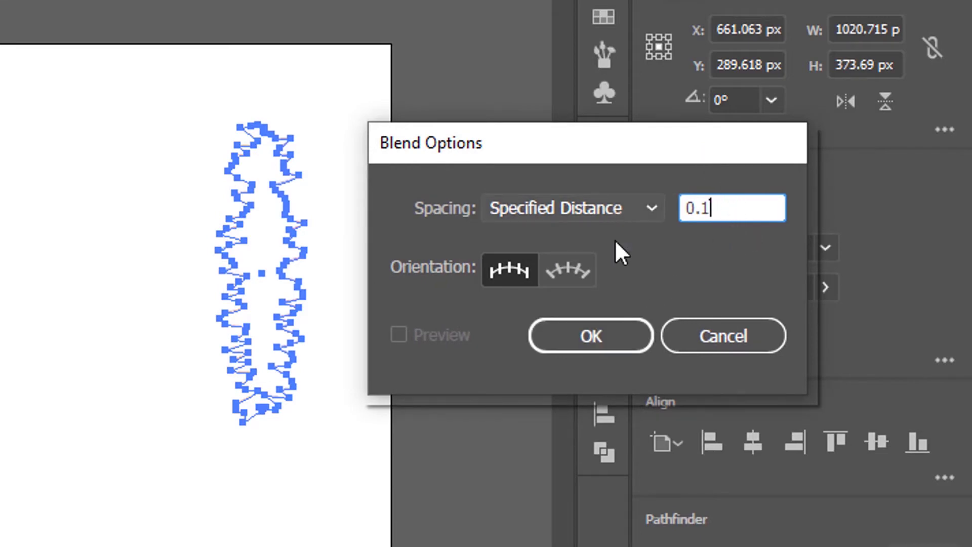
click(599, 334)
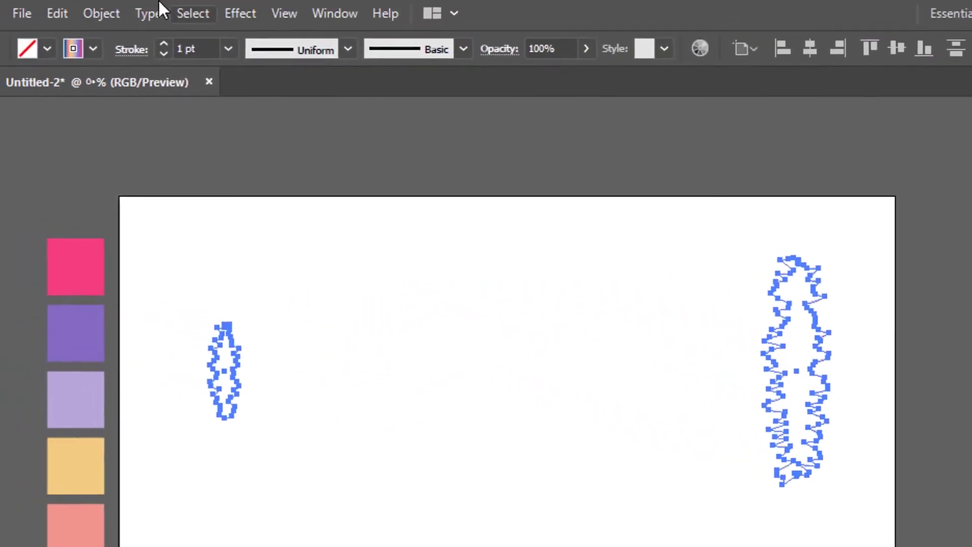
Make a blend between the two zigzag paths and move the ribbon upward.
click(104, 13)
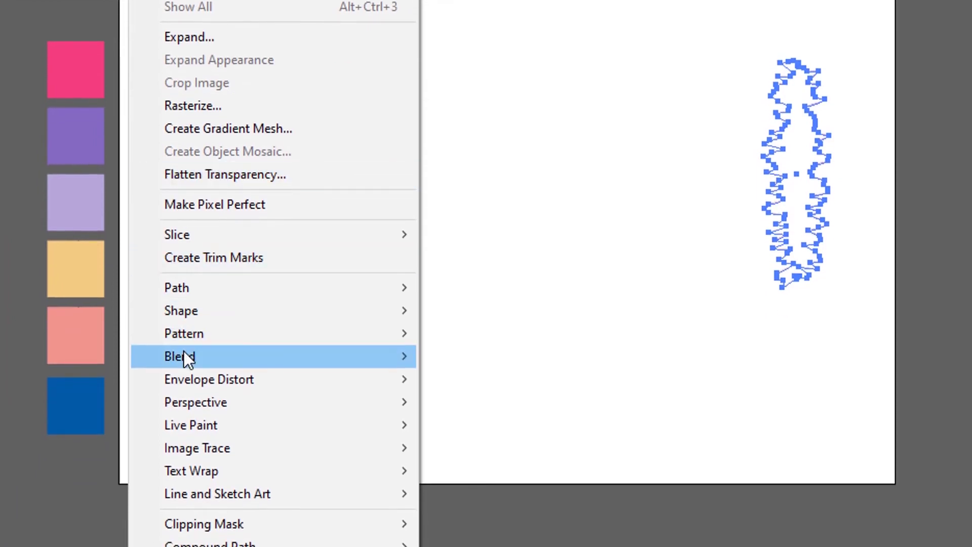
mouse_move(184, 357)
click(462, 360)
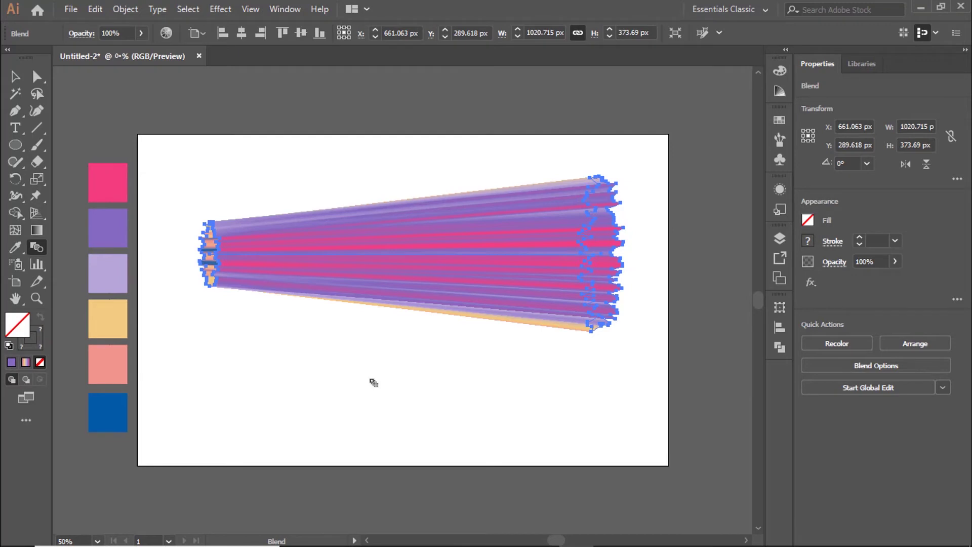
click(15, 76)
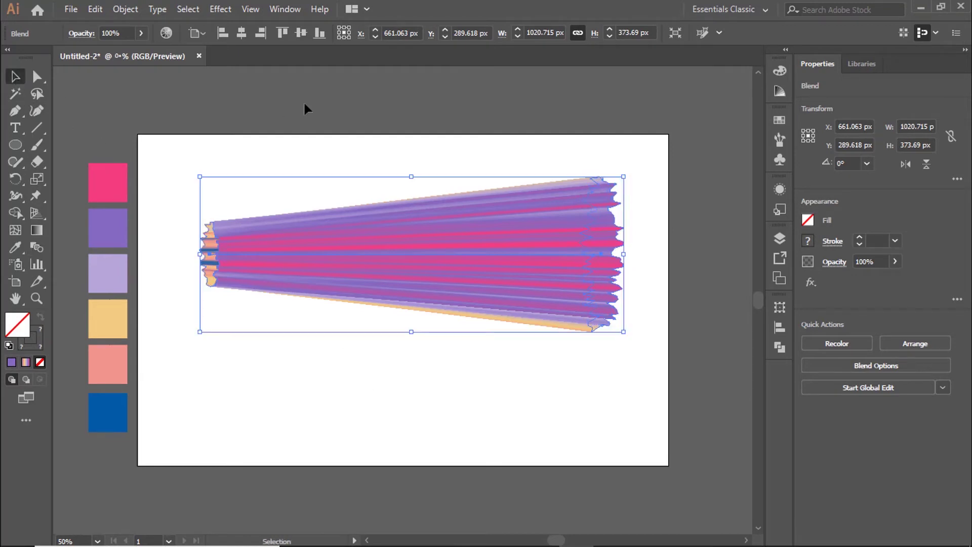
click(304, 104)
drag(465, 248, 462, 223)
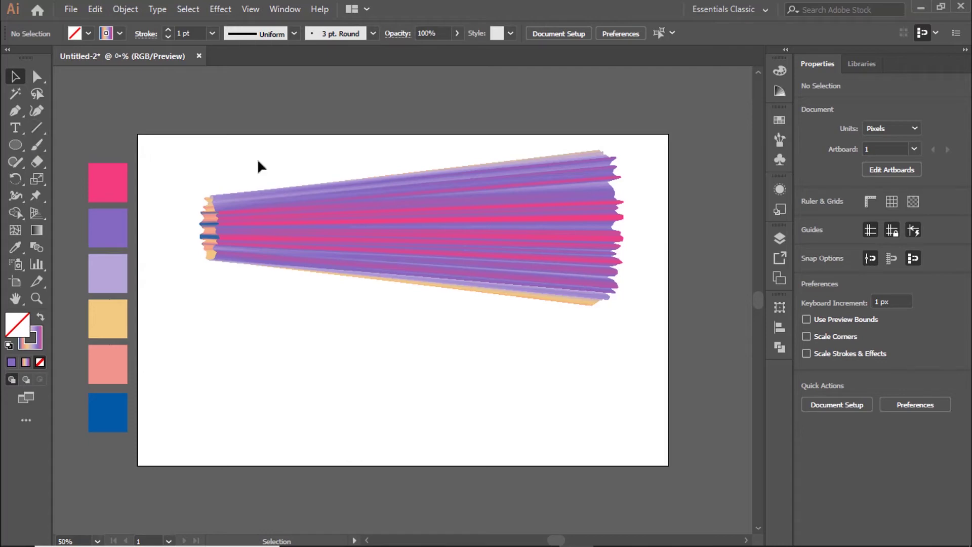
Create a spiral below the ribbon and enlarge it to fill most of the artboard.
click(45, 130)
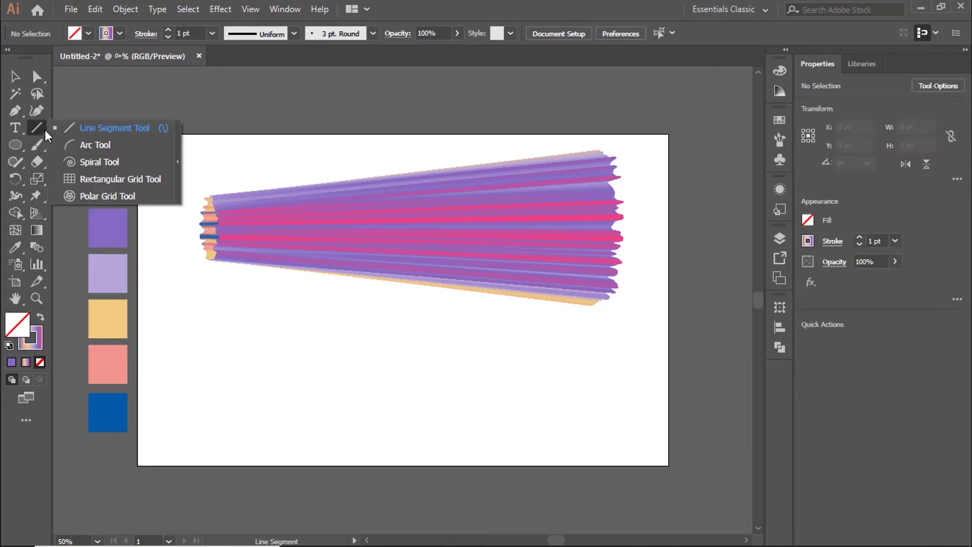
click(123, 162)
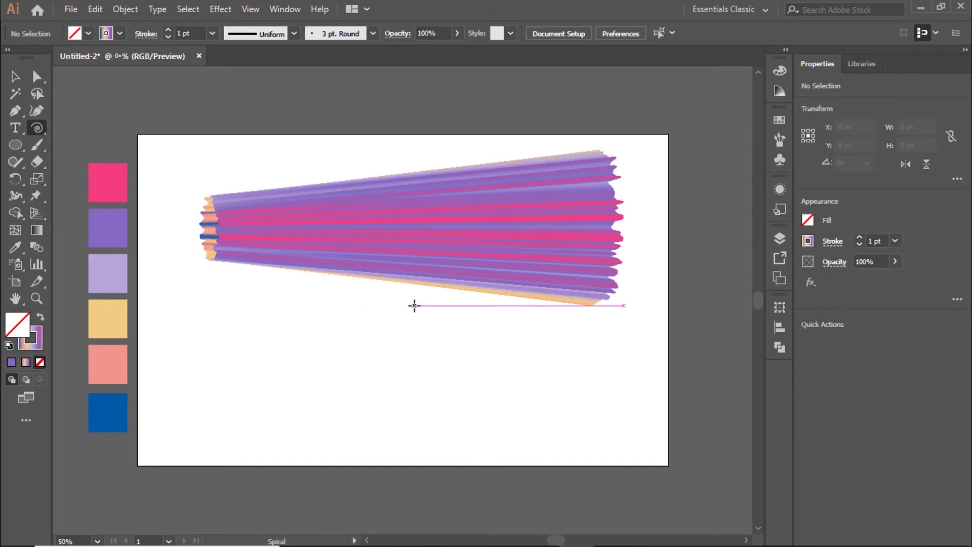
click(414, 305)
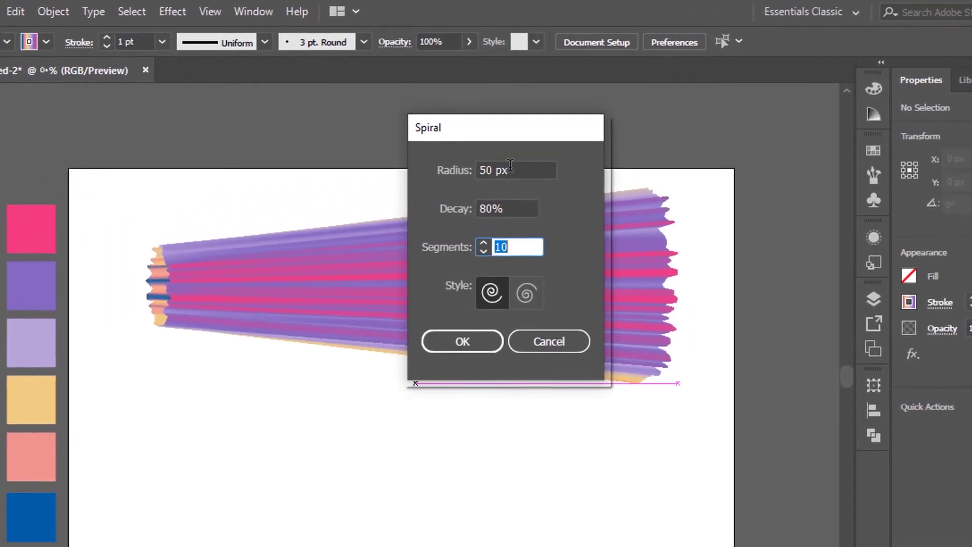
click(465, 344)
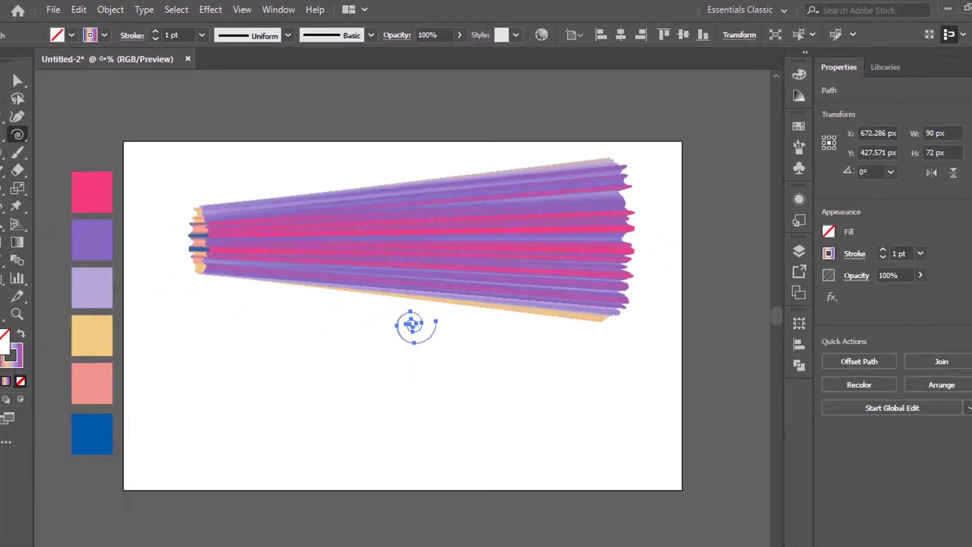
key(v)
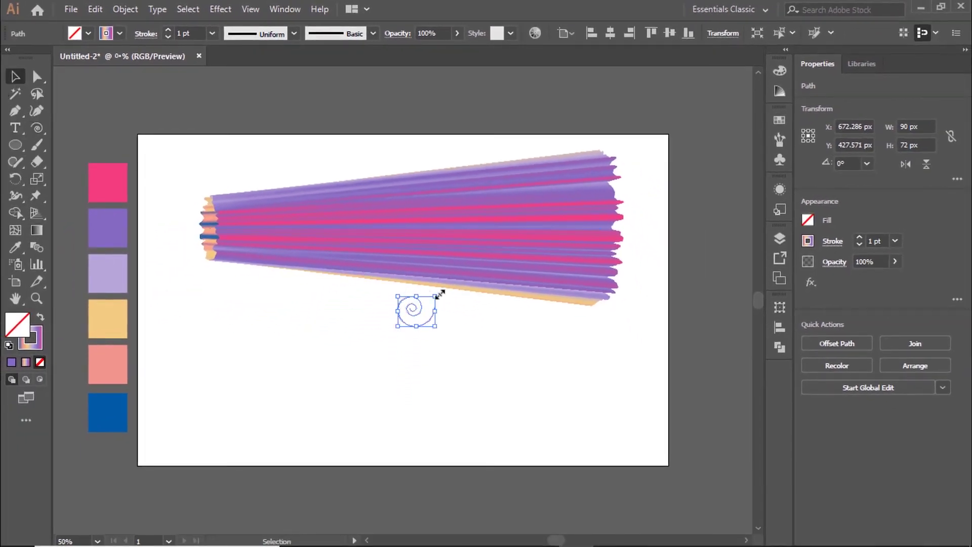
drag(439, 294, 683, 160)
Delete the six colour swatches and select all remaining artwork.
drag(123, 357, 98, 346)
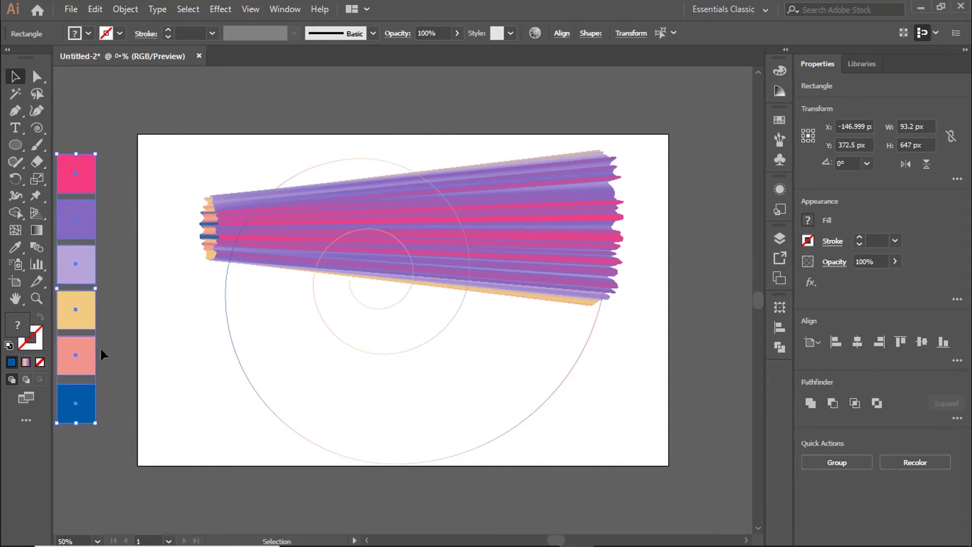
key(Delete)
key(ctrl+a)
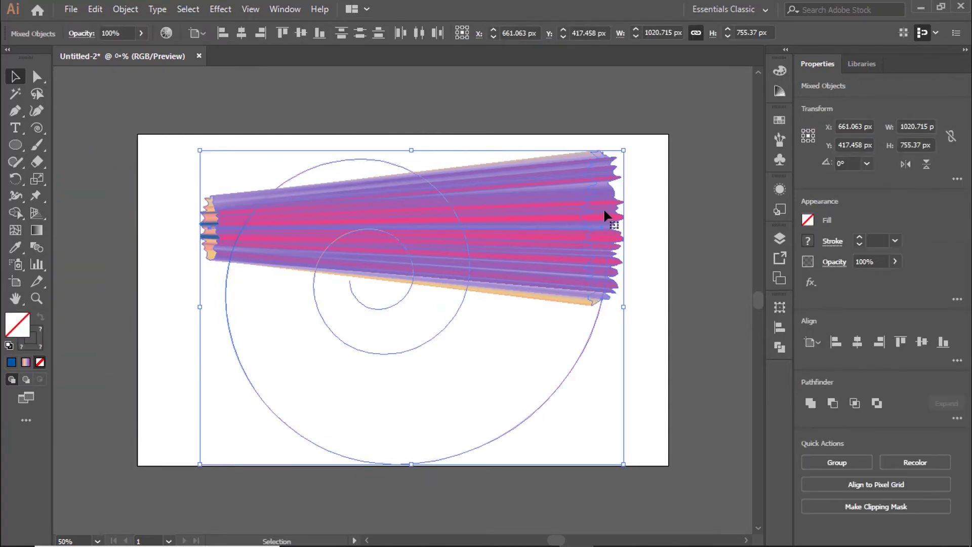
Scale the spiral path down slightly.
click(669, 204)
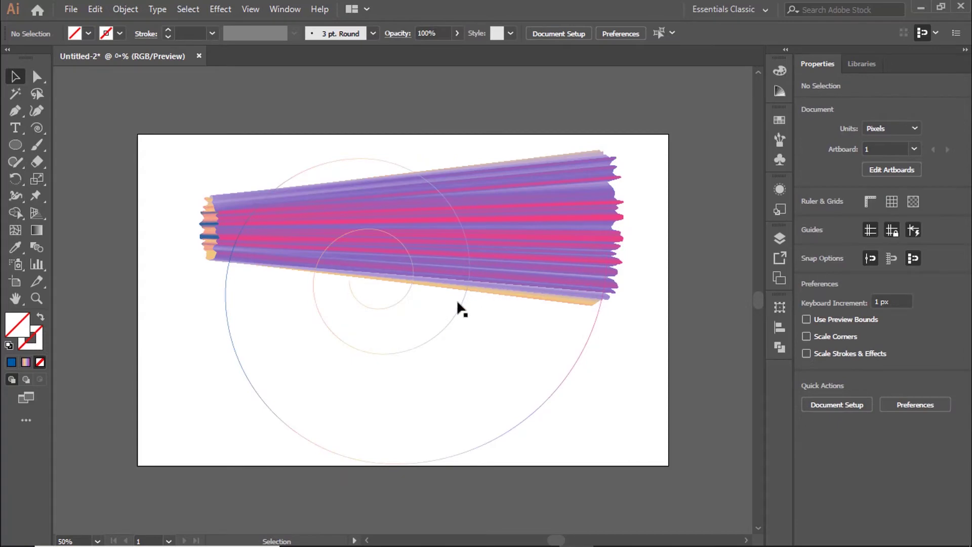
click(460, 311)
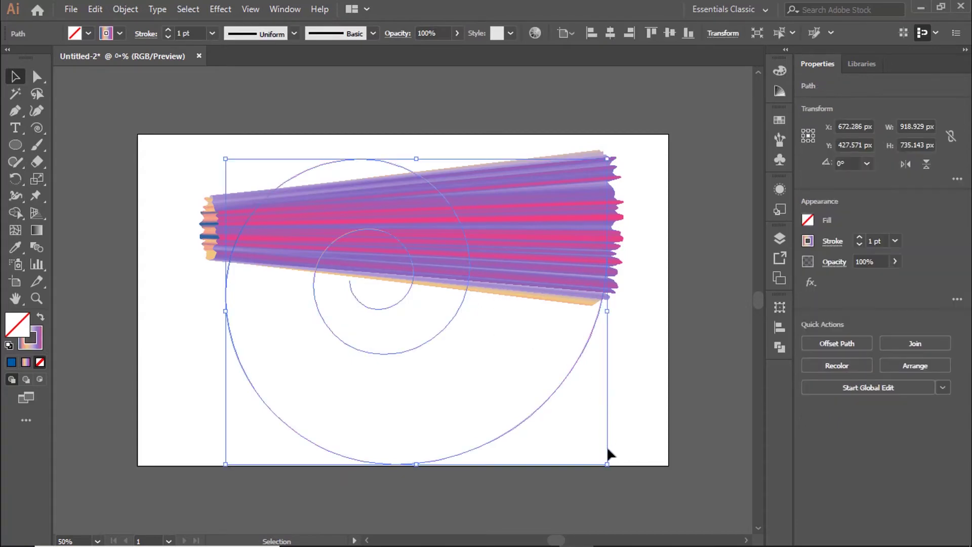
drag(607, 464, 607, 433)
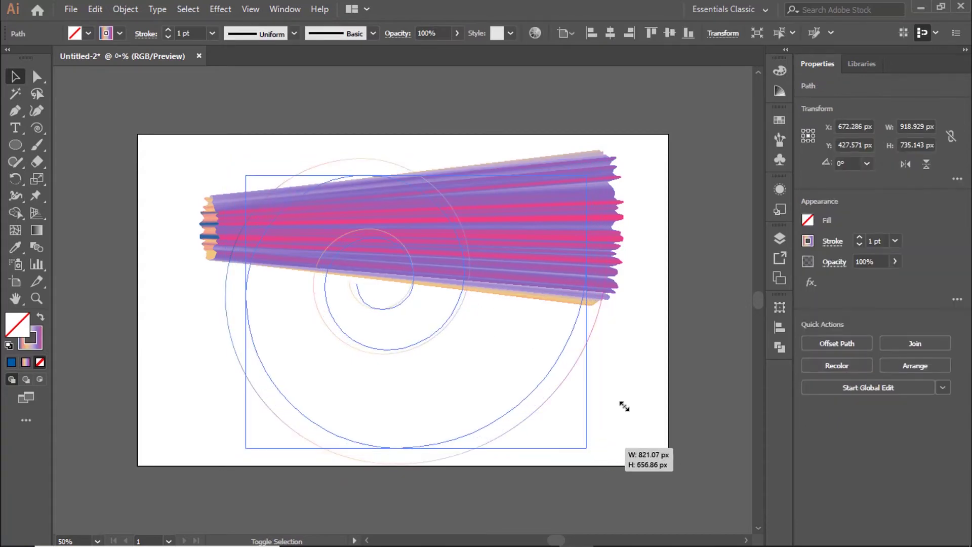
click(651, 306)
Select the spiral and striped blend together and apply Object > Blend > Replace Spine.
drag(647, 171, 227, 432)
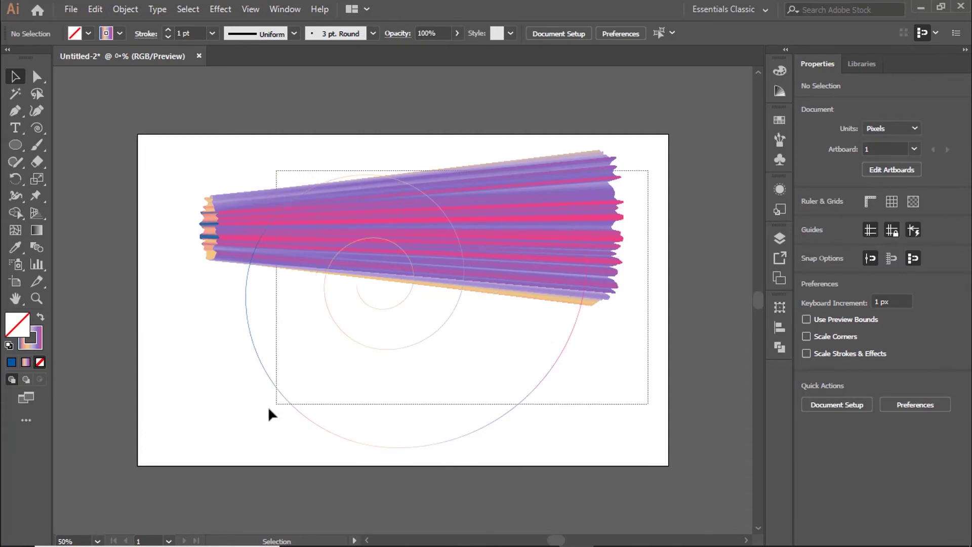
click(129, 9)
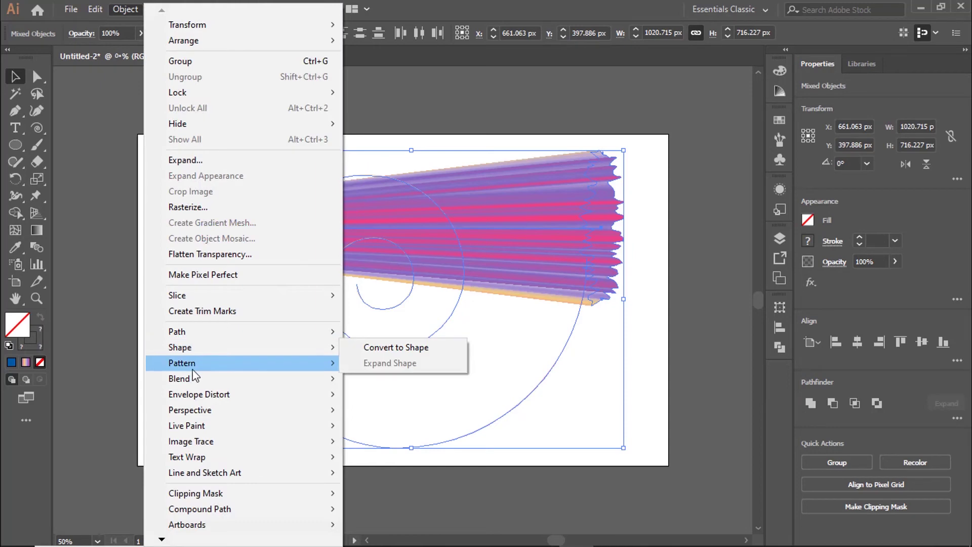
mouse_move(179, 378)
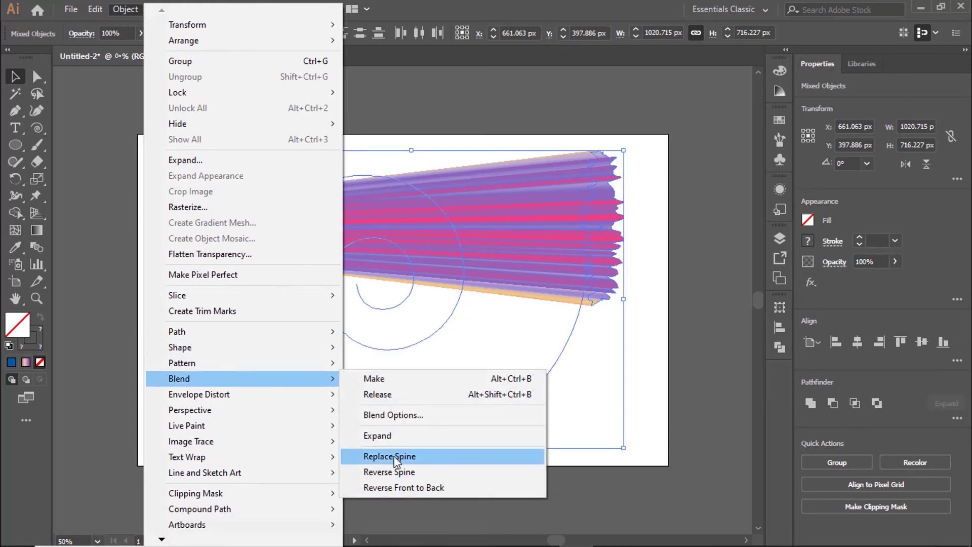
click(395, 457)
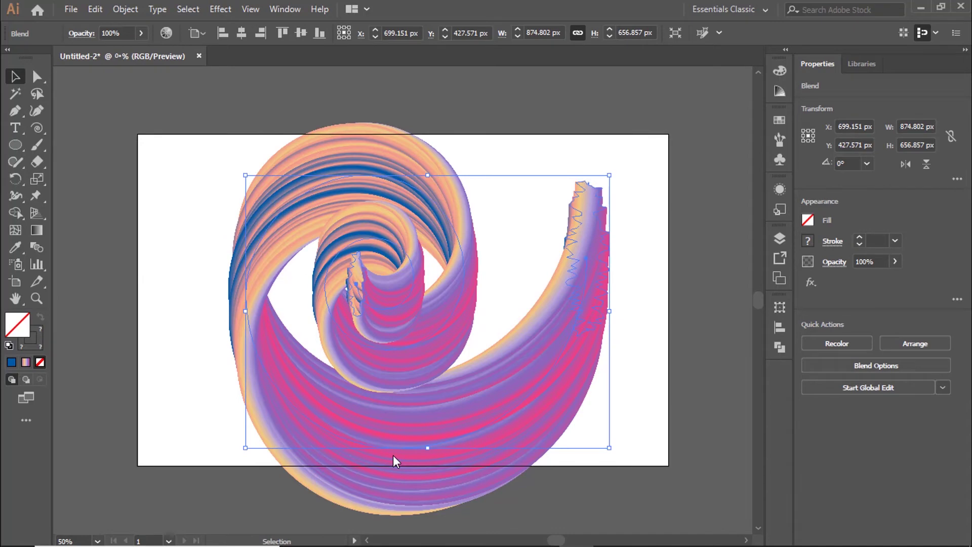
Expand Layer 1 and the Blend group in Layers, then target the blend's outer end shape.
click(658, 298)
click(779, 237)
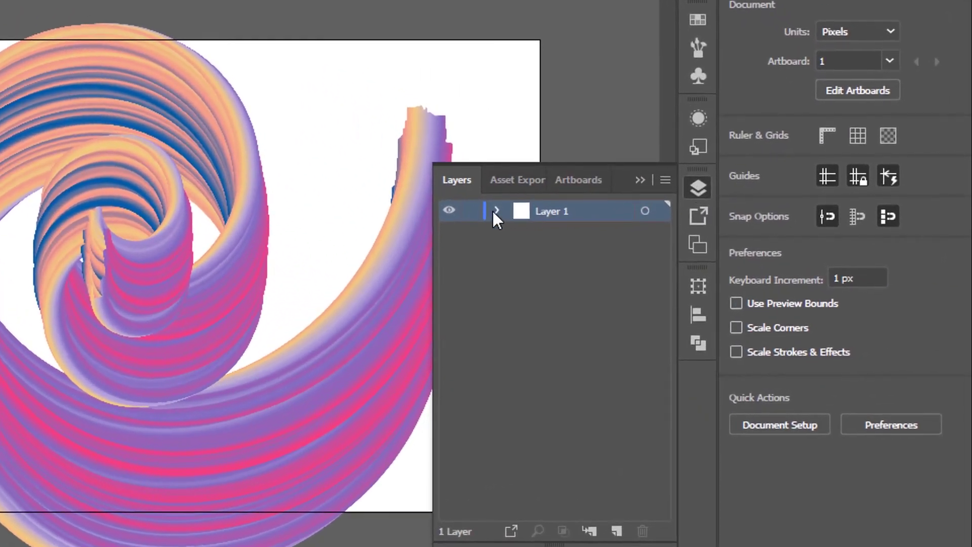
click(495, 210)
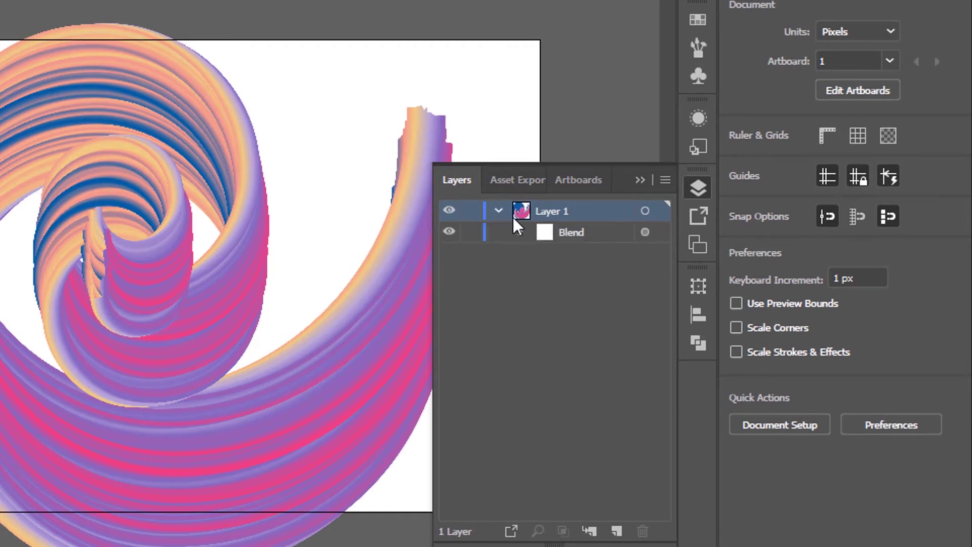
click(518, 231)
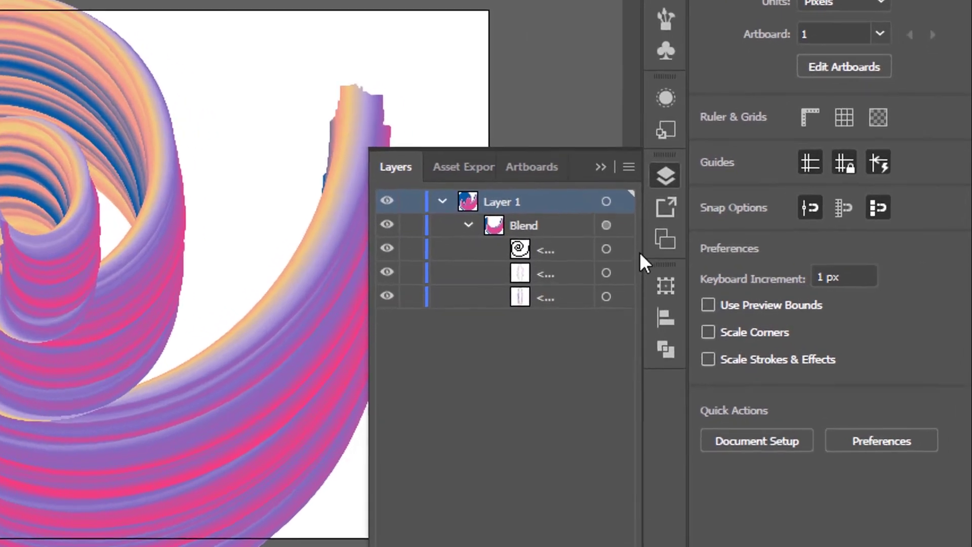
click(399, 245)
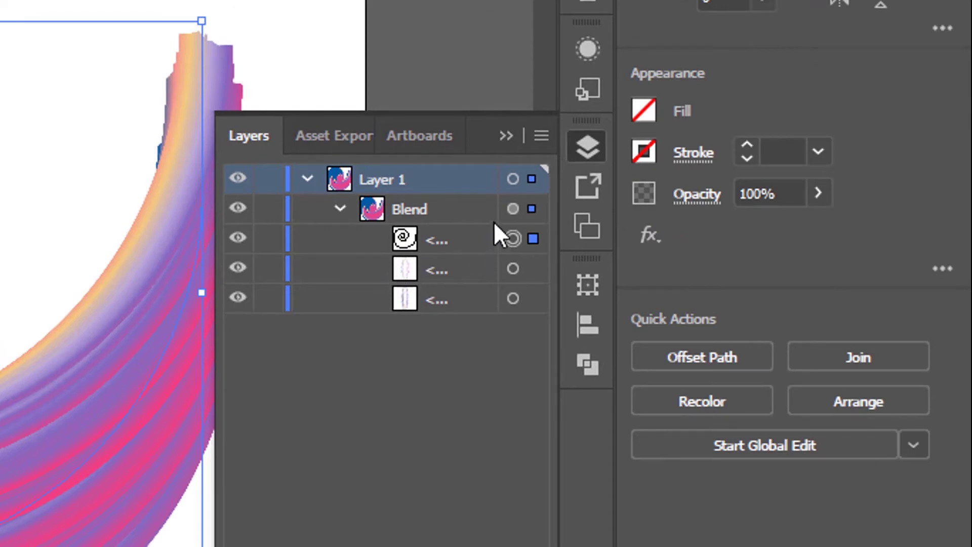
click(512, 180)
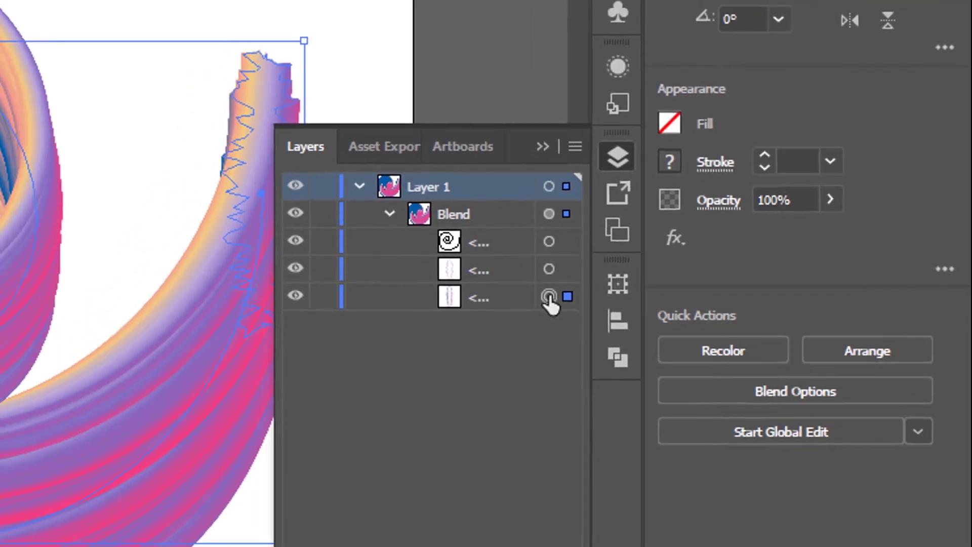
click(513, 299)
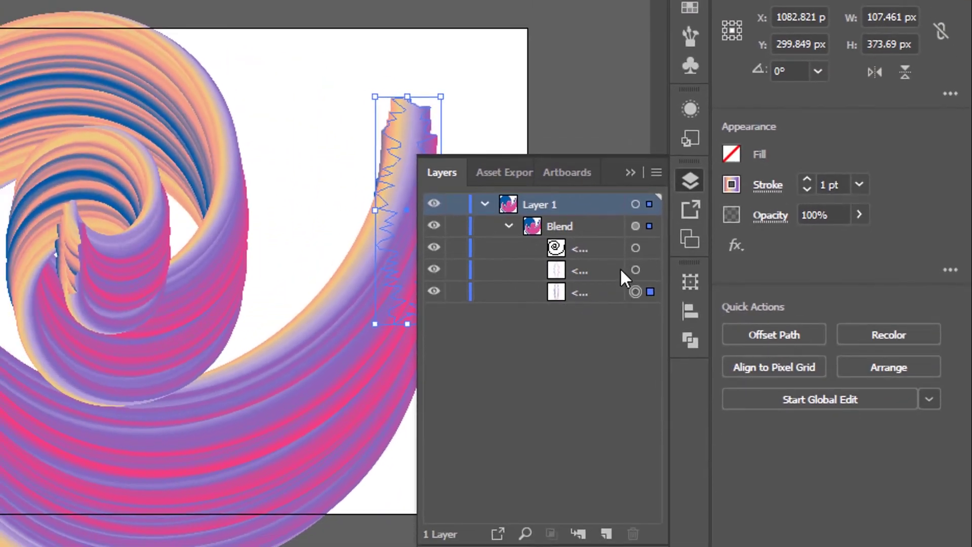
Rotate the blend's outer zigzag end shape to 270° using its bounding box.
drag(449, 88, 492, 119)
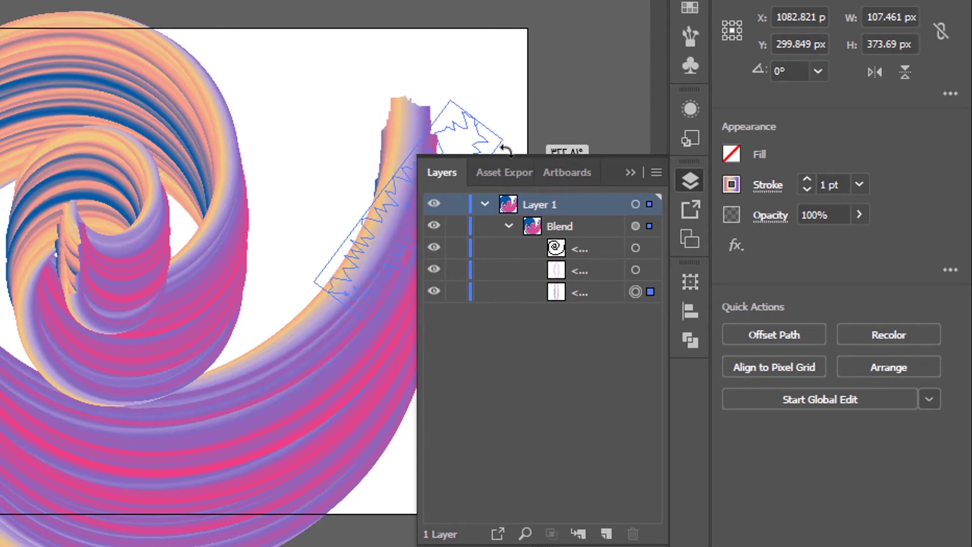
mouse_move(493, 119)
mouse_down()
mouse_move(513, 229)
mouse_move(524, 232)
mouse_up()
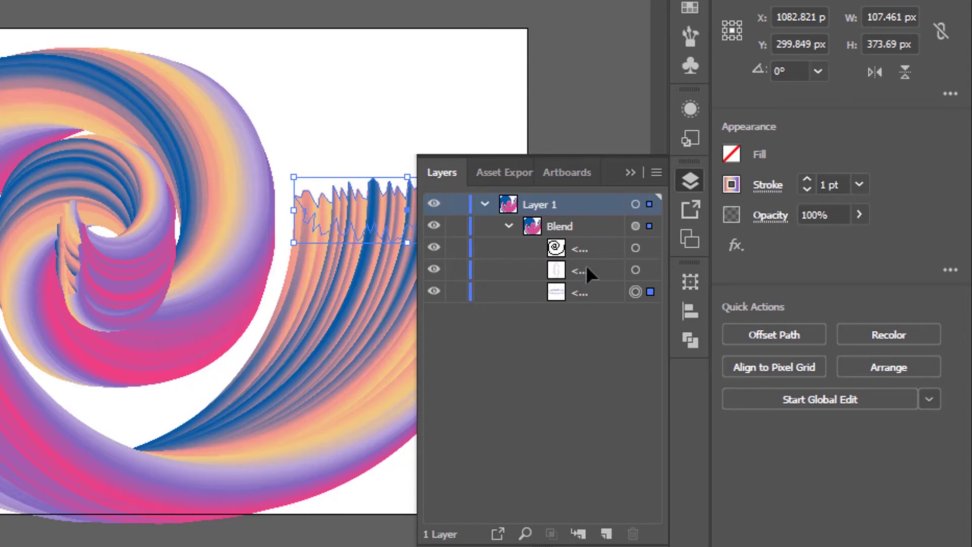
click(635, 270)
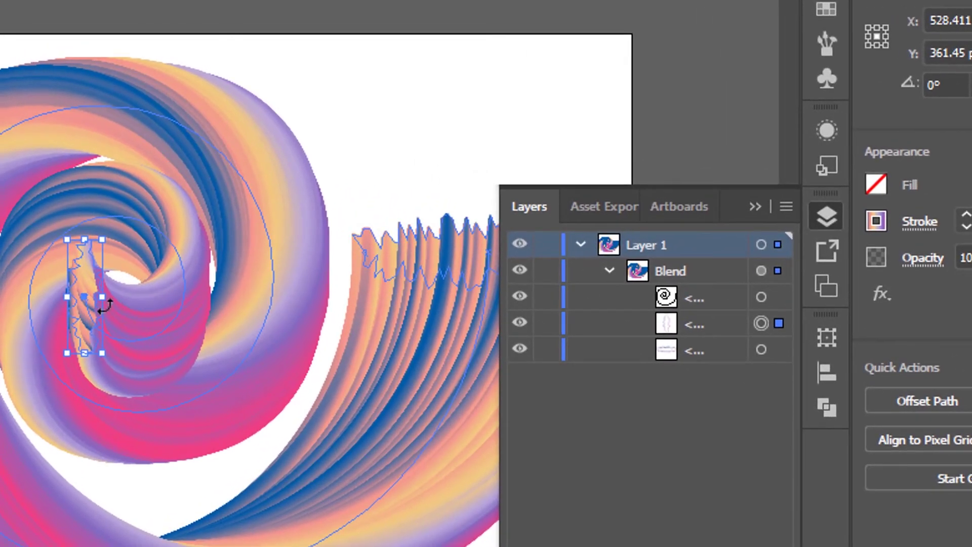
Send the small inner zigzag end shape to the back and scale it down.
click(99, 330)
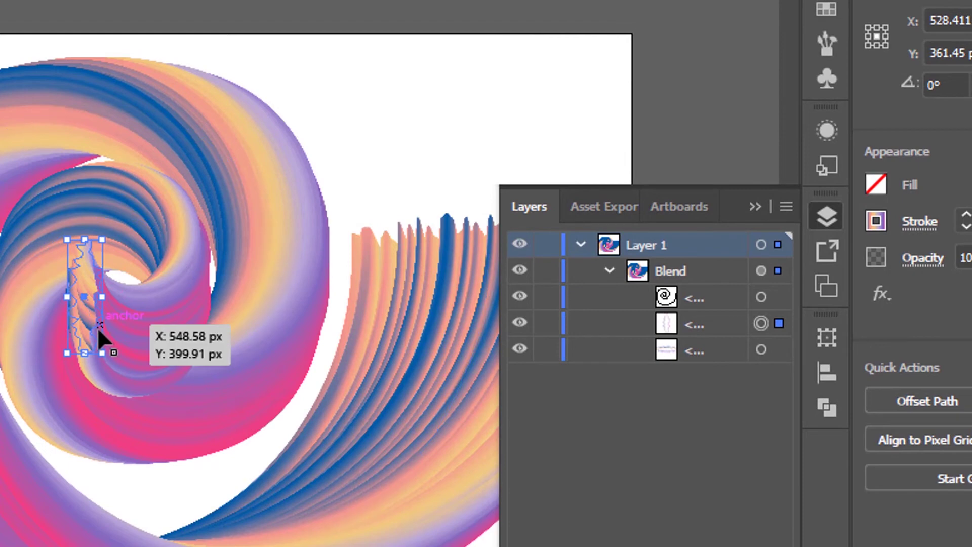
right_click(99, 333)
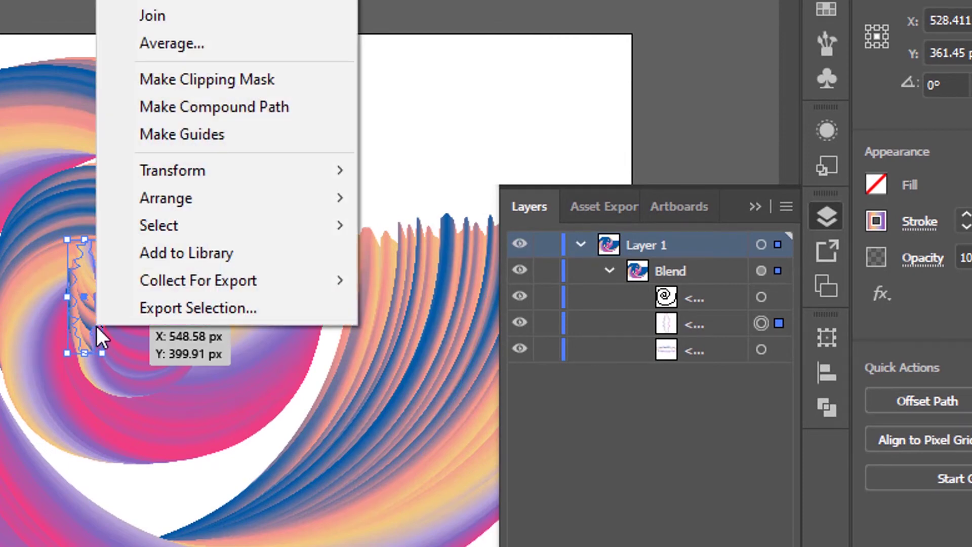
mouse_move(166, 198)
click(434, 280)
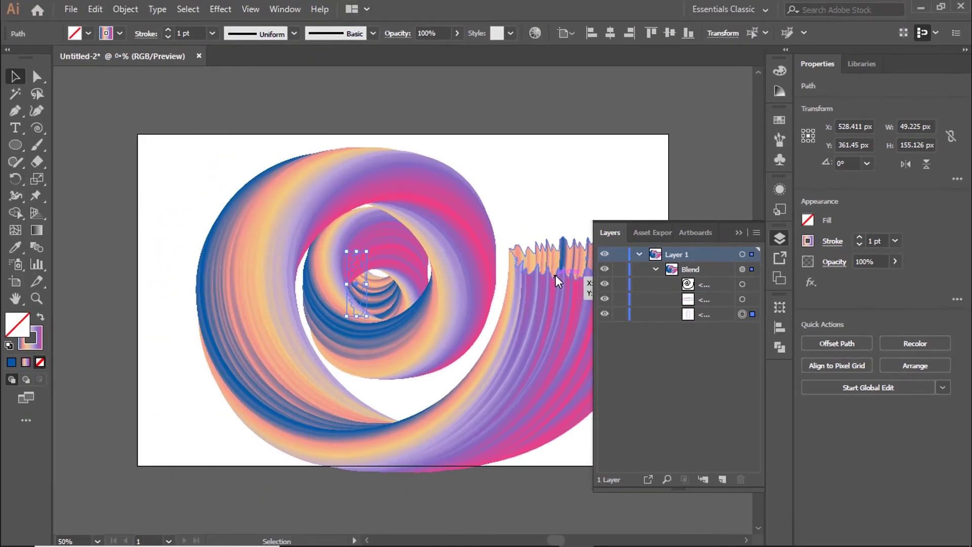
drag(556, 276, 367, 309)
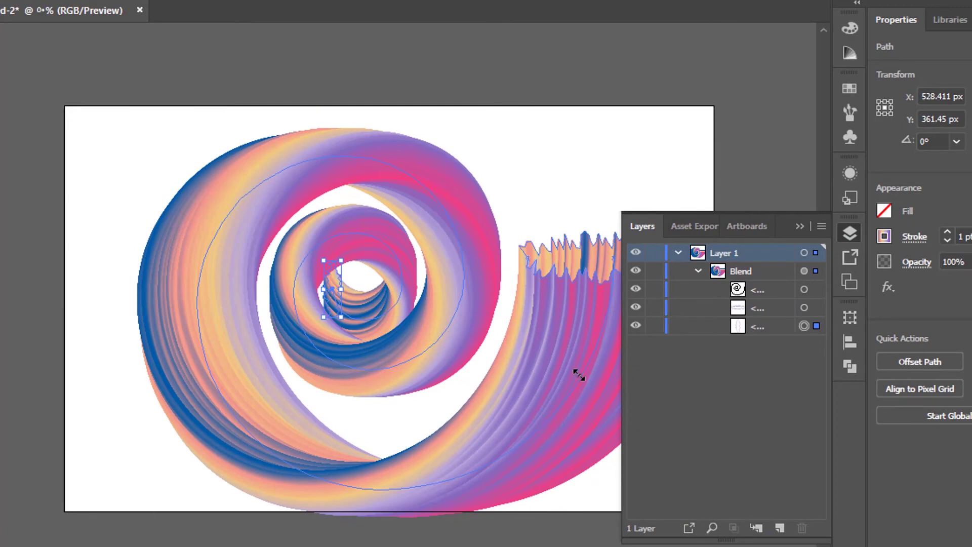
Collapse the Layers panel and deselect to view the full coiled ribbon.
click(799, 227)
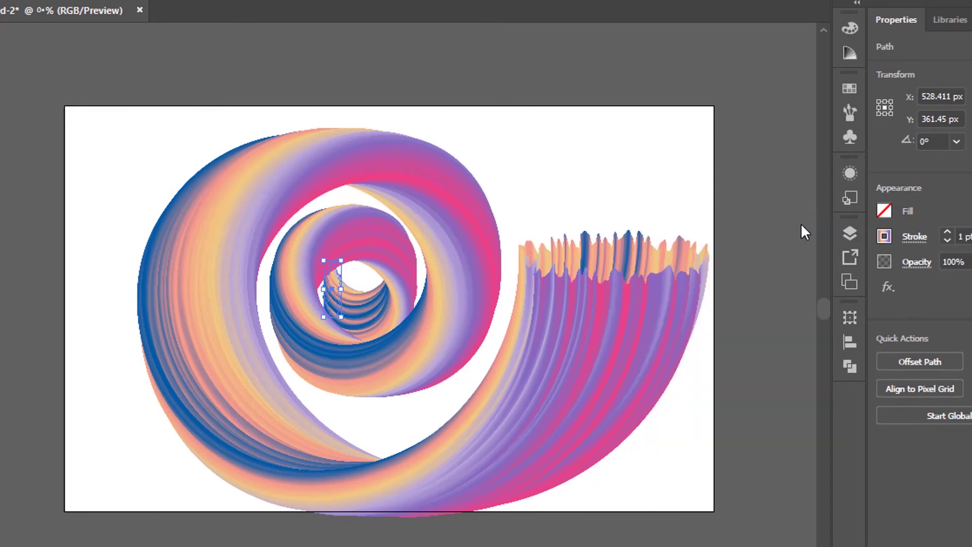
click(774, 223)
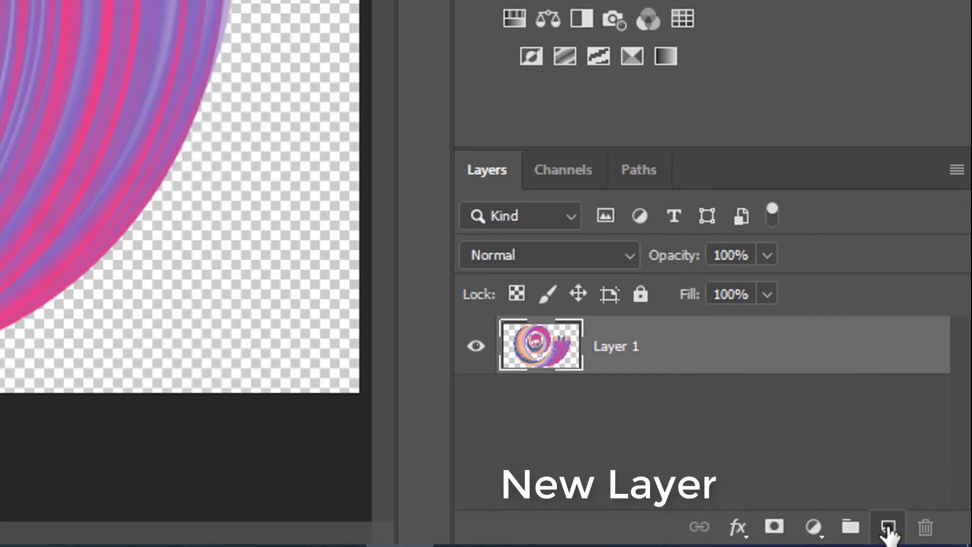
Add a white-filled layer beneath the swirl layer, then reselect the swirl layer.
click(888, 528)
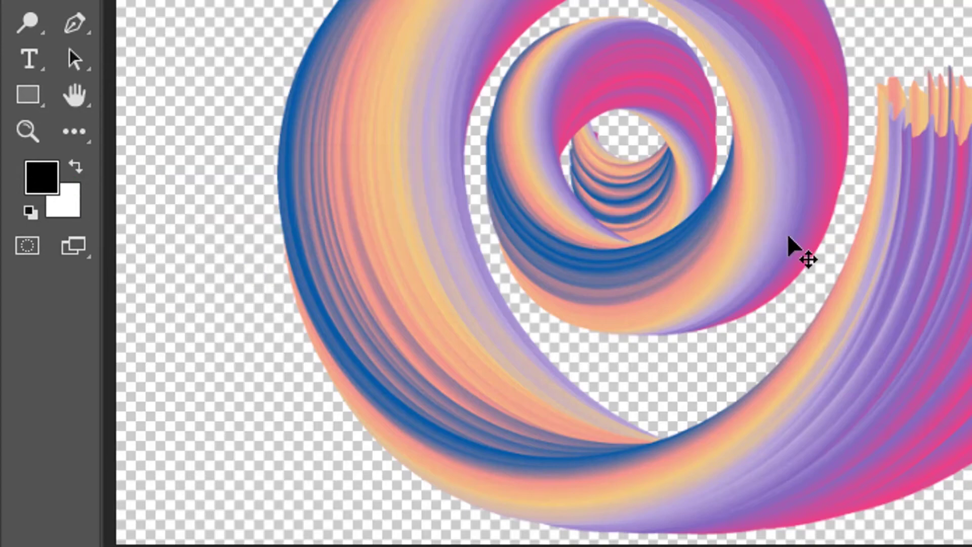
key(ctrl+BackSpace)
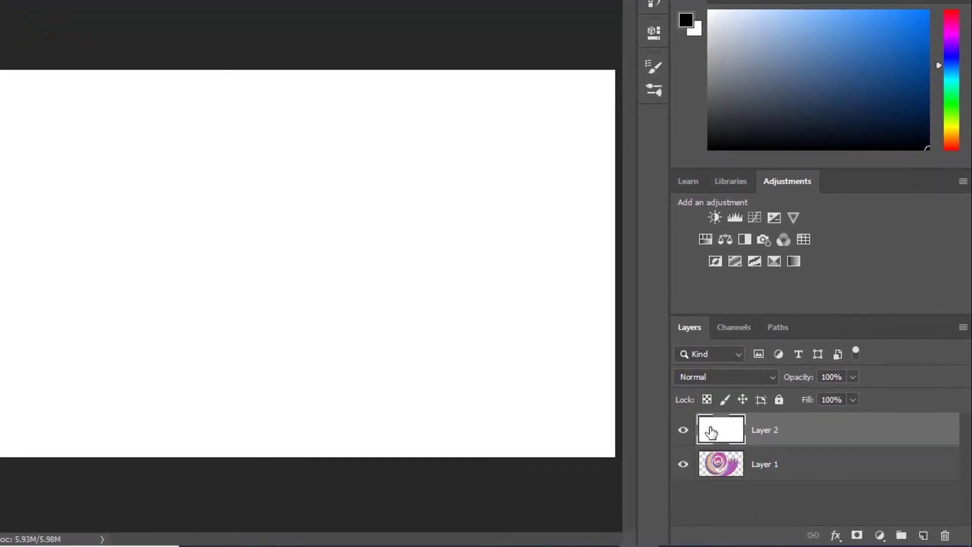
drag(711, 432, 709, 472)
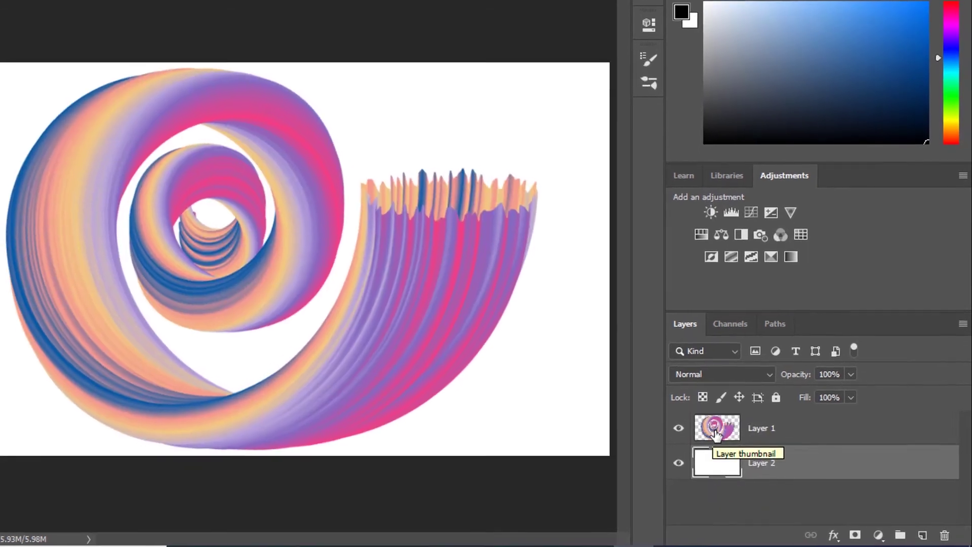
click(720, 432)
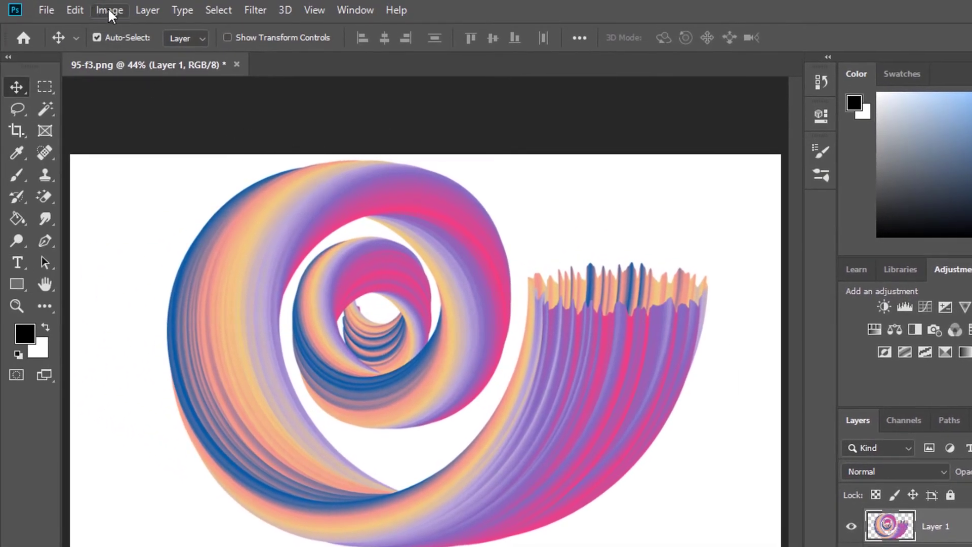
click(110, 11)
mouse_move(149, 59)
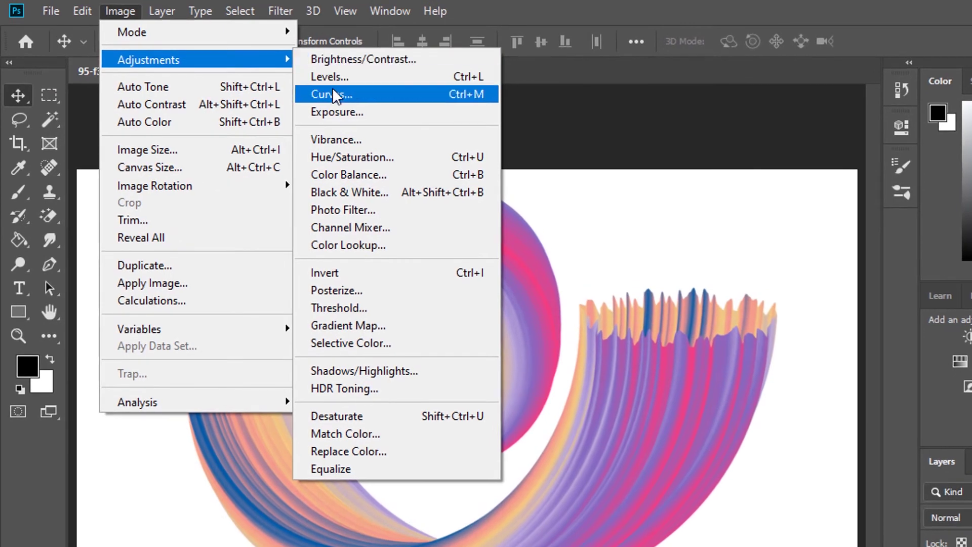
Apply Curves with the midpoint lowered from 126 to 117 to darken the ribbon's midtones.
click(332, 94)
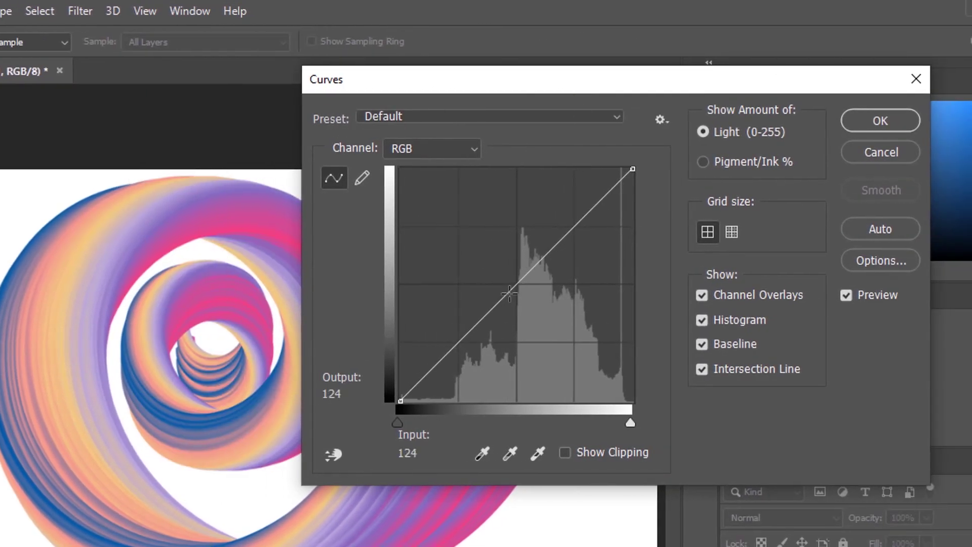
drag(512, 289, 515, 293)
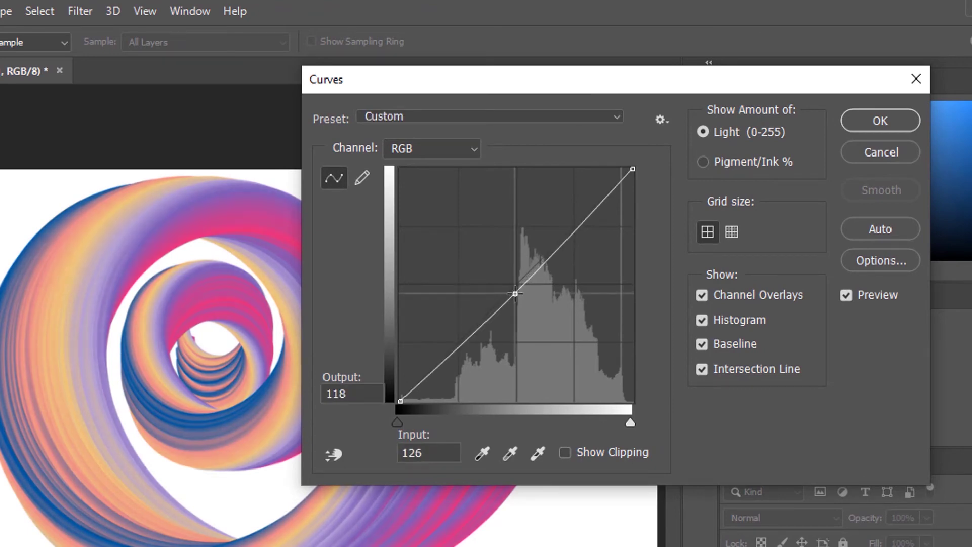
drag(515, 293, 514, 294)
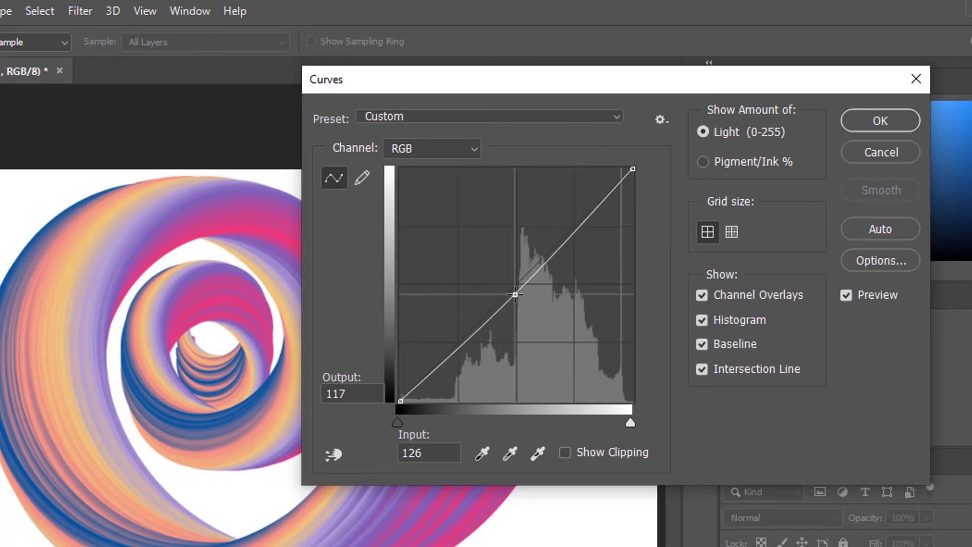
click(897, 124)
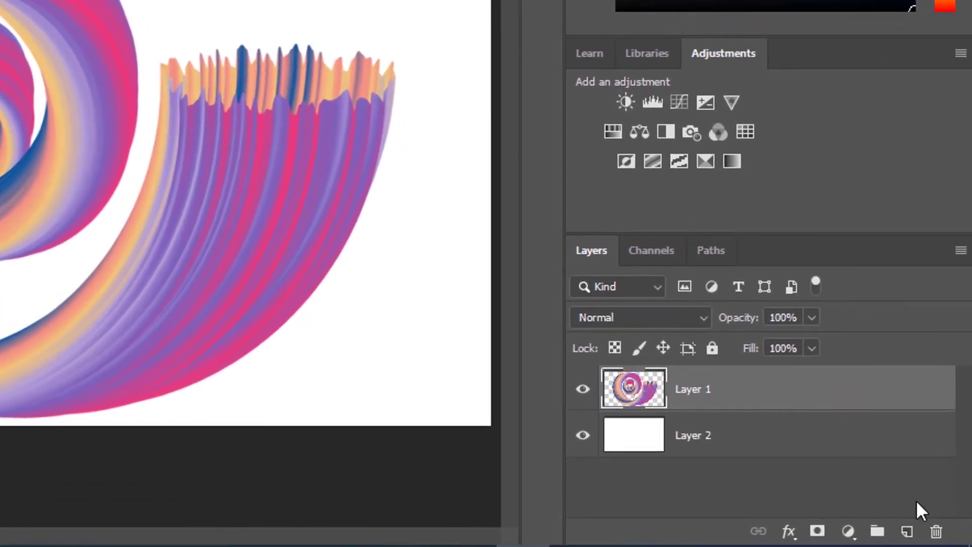
Add a new layer clipped to the ribbon layer, set to Multiply blend mode.
click(906, 532)
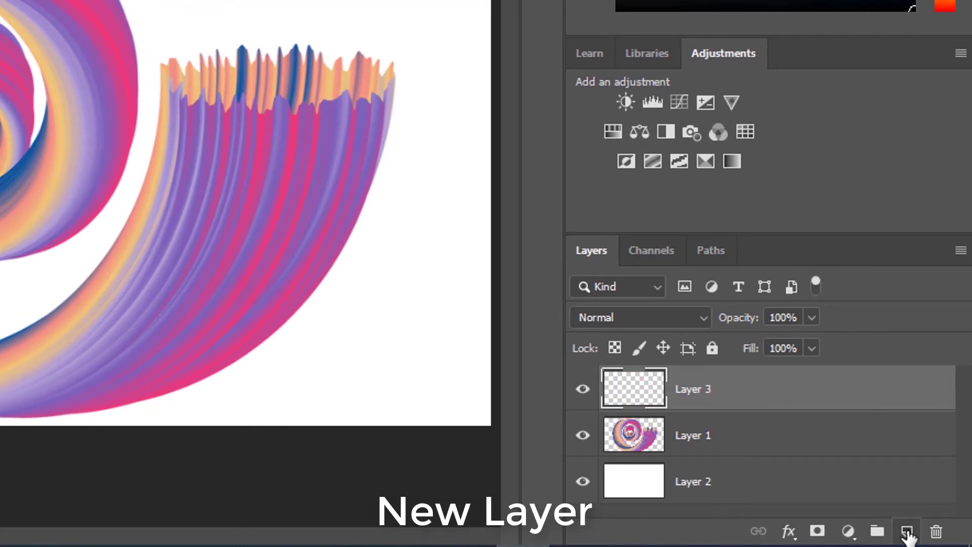
right_click(729, 403)
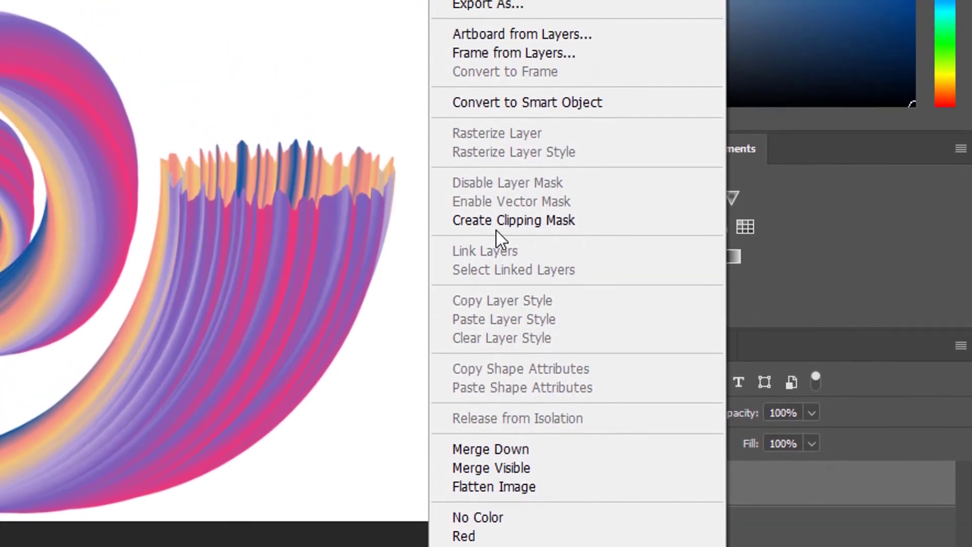
click(582, 221)
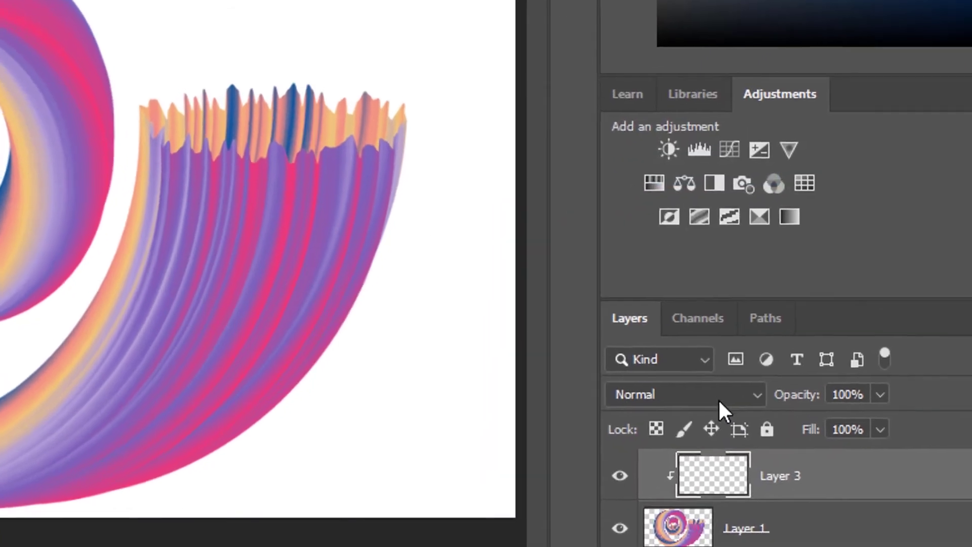
click(718, 400)
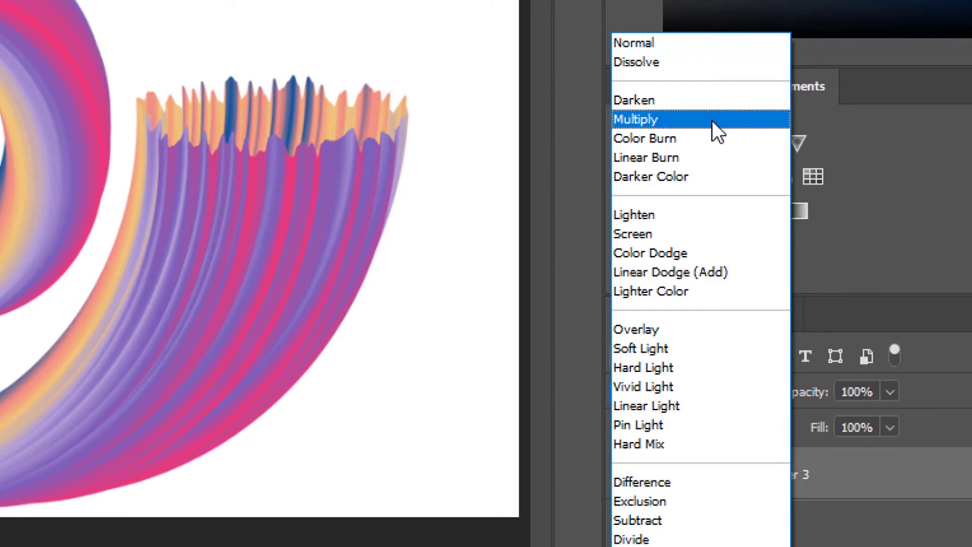
click(647, 119)
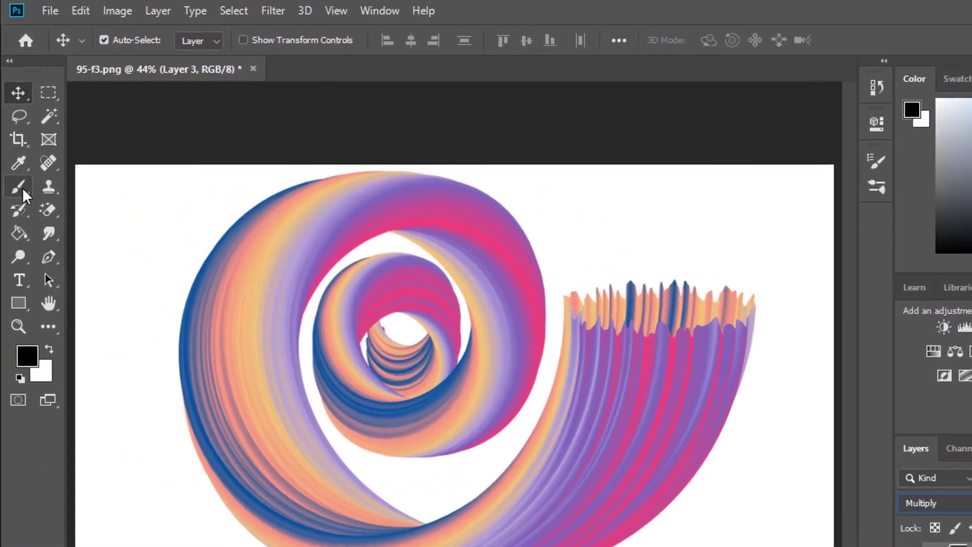
click(16, 148)
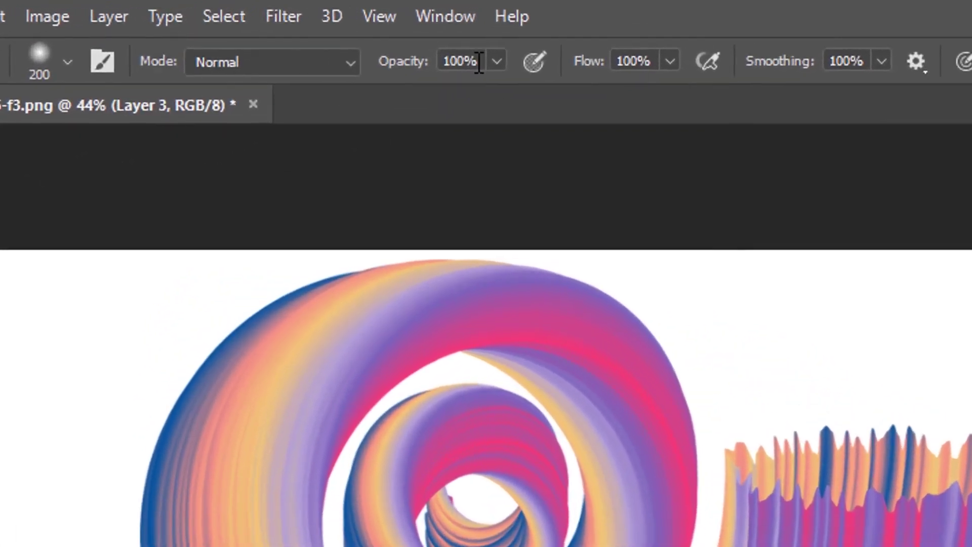
Set the brush to 50% opacity and 50% flow.
click(392, 42)
double_click(460, 62)
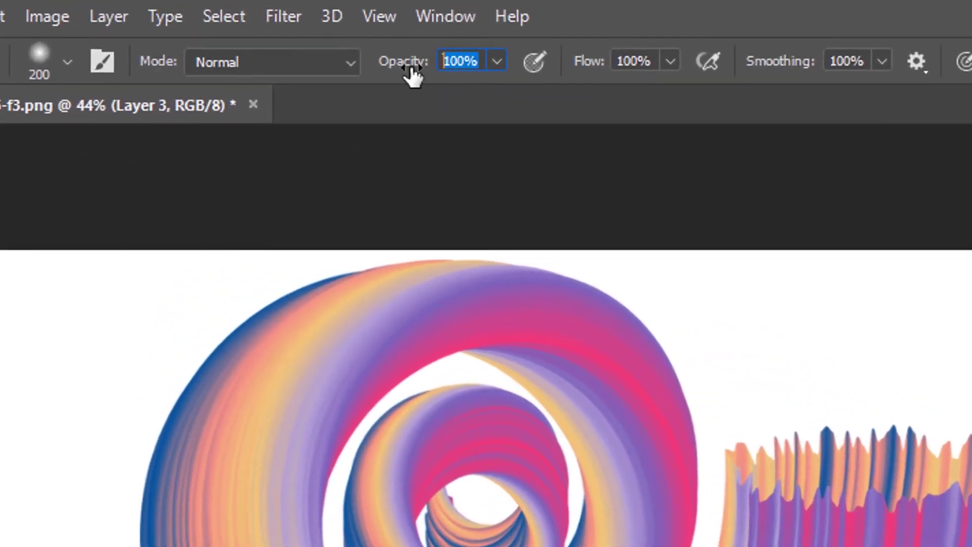
text(5)
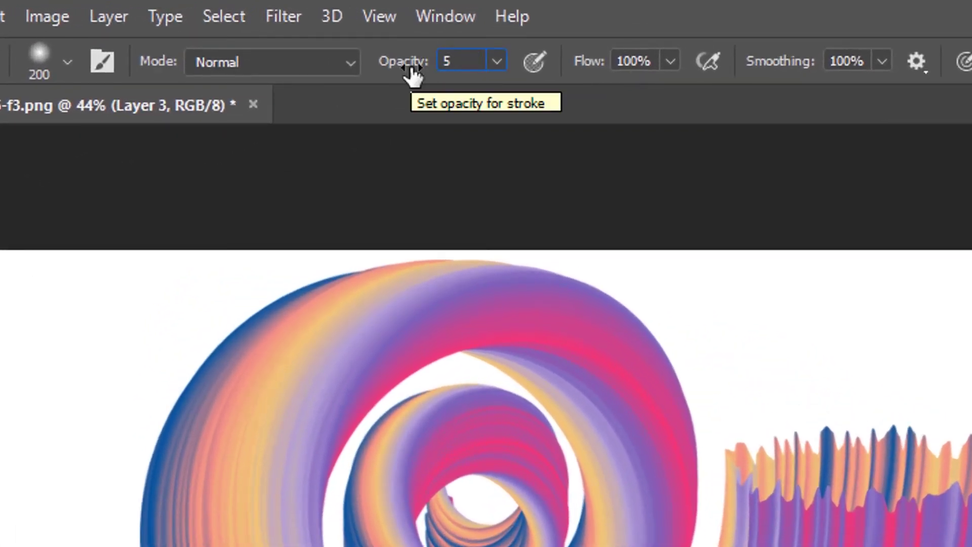
text(0)
key(Tab)
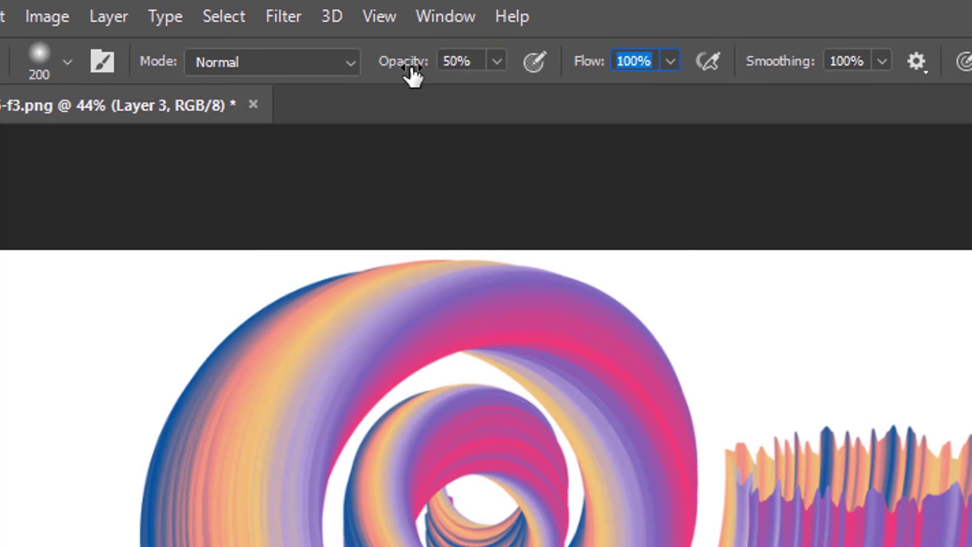
text(50)
key(Tab)
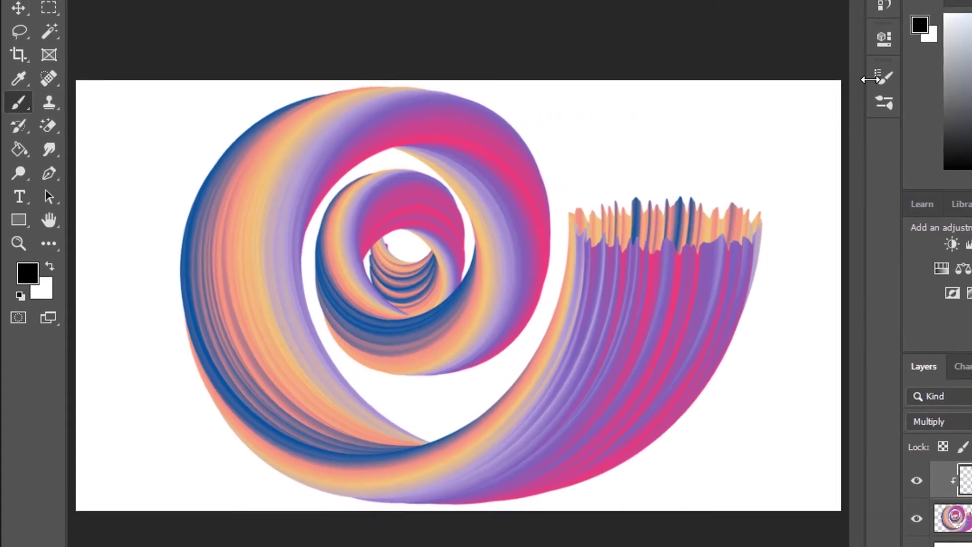
click(883, 78)
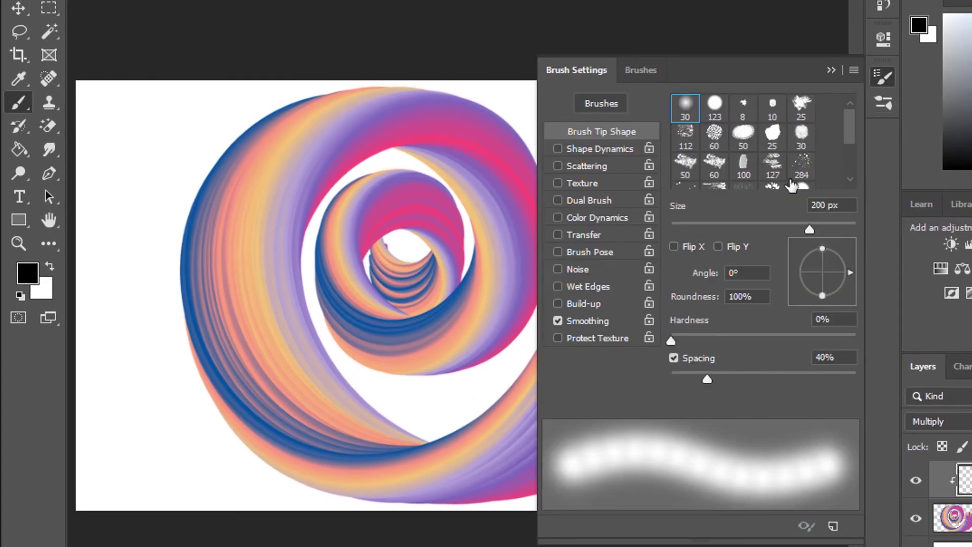
click(832, 69)
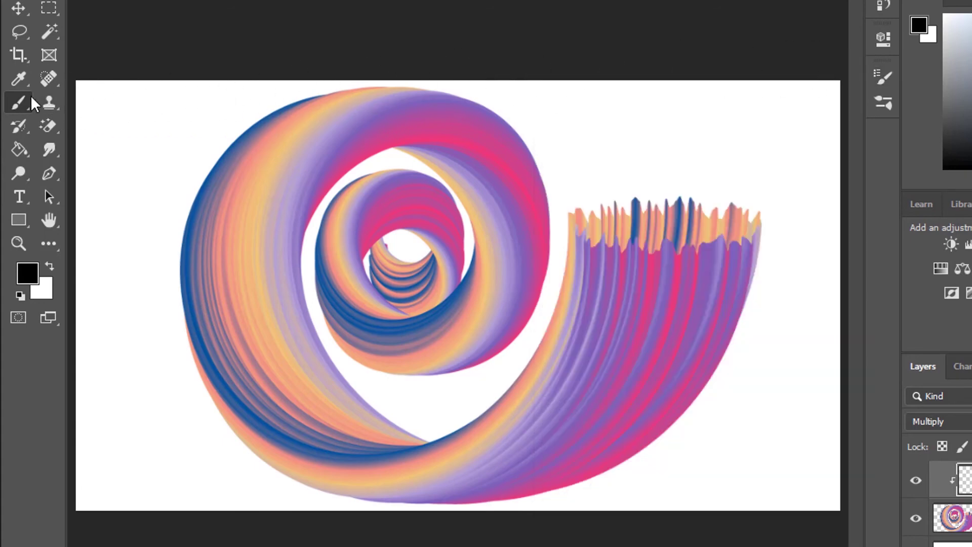
Sample the ribbon's dark blue edge and dab it over the inner spiral with an enlarged soft brush.
click(19, 80)
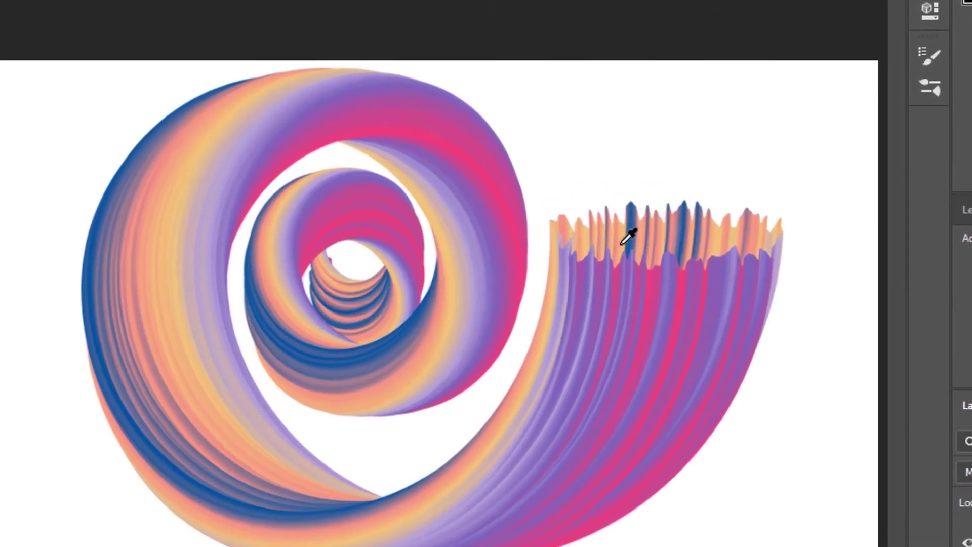
click(635, 221)
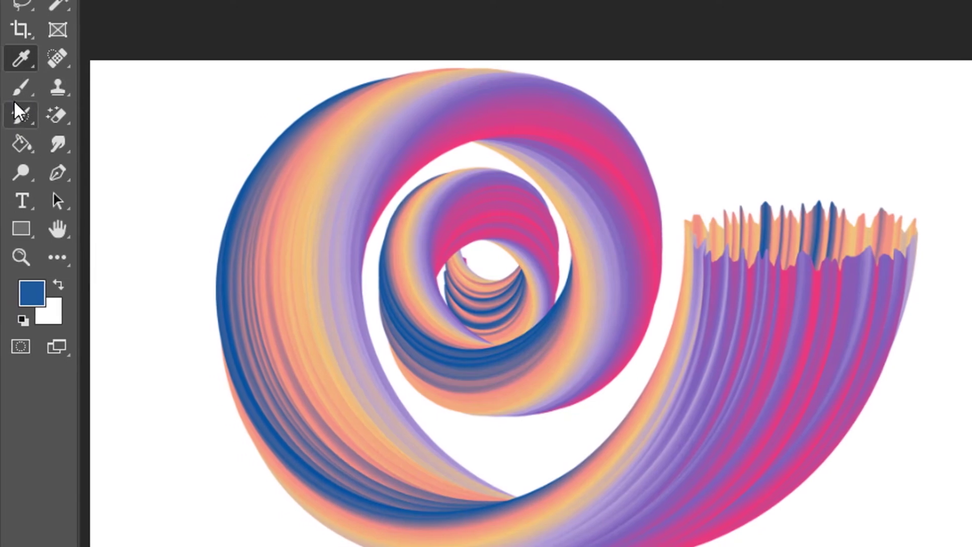
click(21, 87)
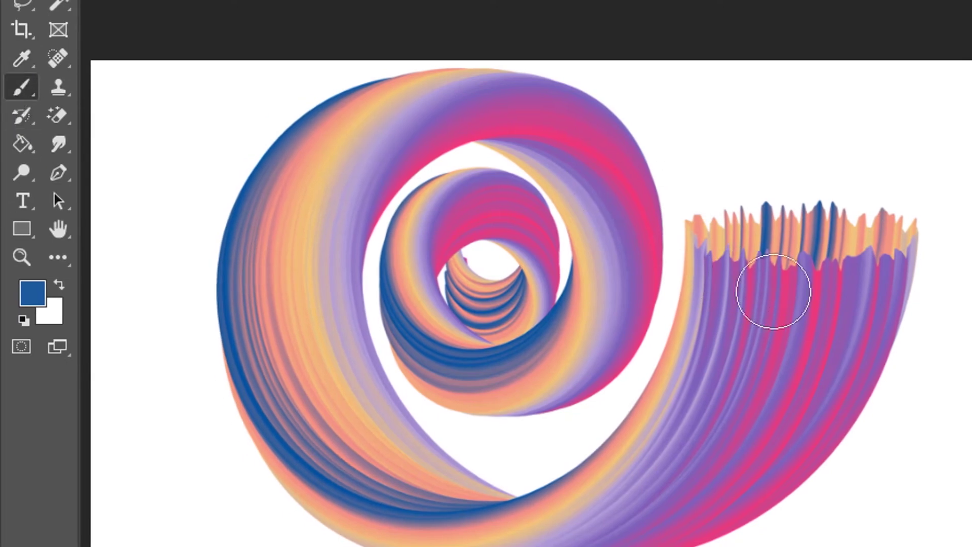
key(bracketright)
key(bracketright)
key(bracketright)
key(bracketright)
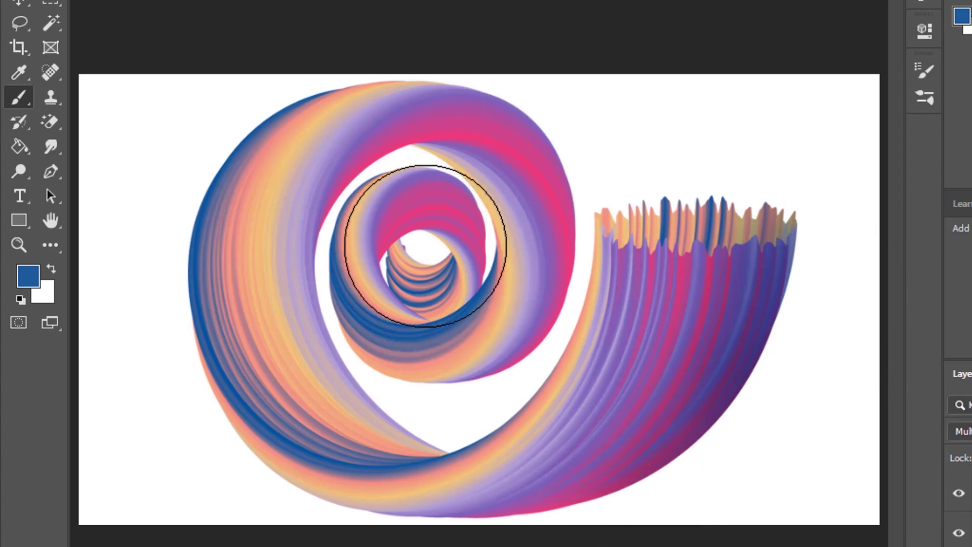
click(410, 249)
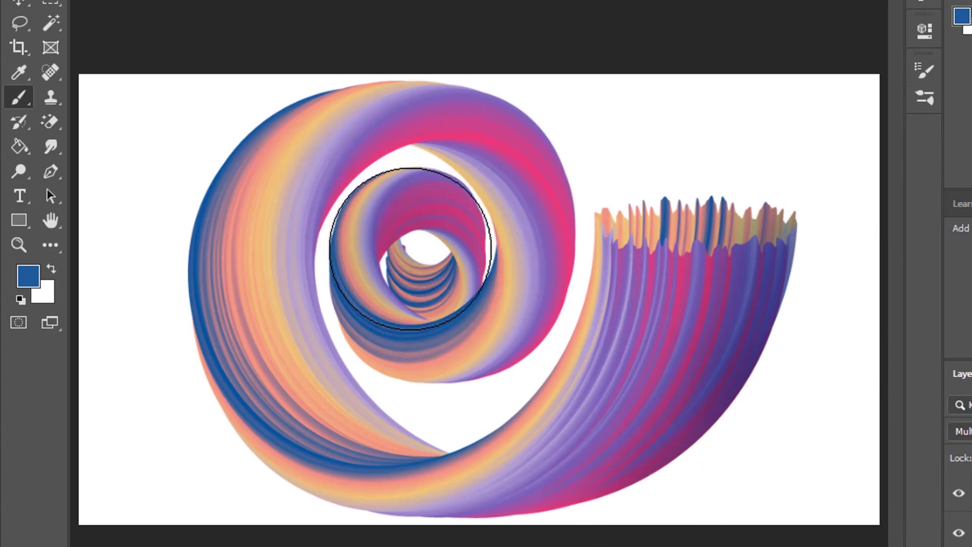
click(410, 249)
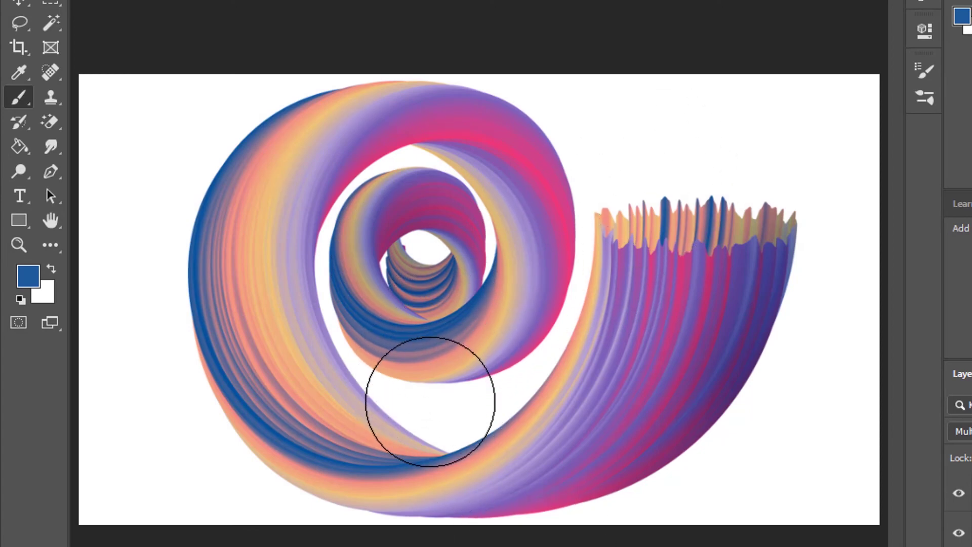
With a smaller brush, paint darker blue shadow strokes over the ribbon's lower-left crossing and outer left loop.
key(bracketleft)
key(bracketleft)
key(bracketleft)
key(bracketleft)
key(bracketleft)
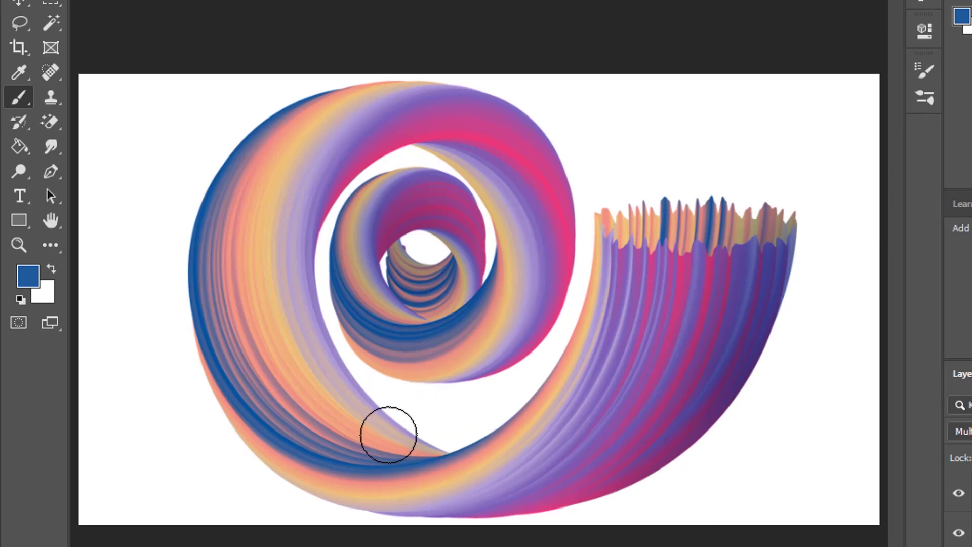
mouse_move(365, 434)
mouse_down()
mouse_move(254, 373)
mouse_move(228, 328)
mouse_move(206, 245)
mouse_up()
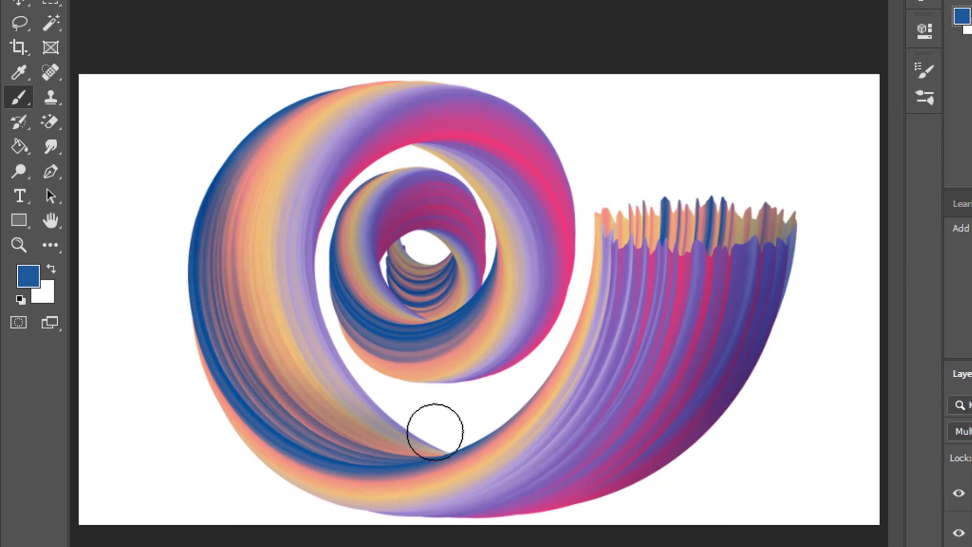
mouse_move(347, 427)
mouse_down()
mouse_move(203, 261)
mouse_move(200, 144)
mouse_up()
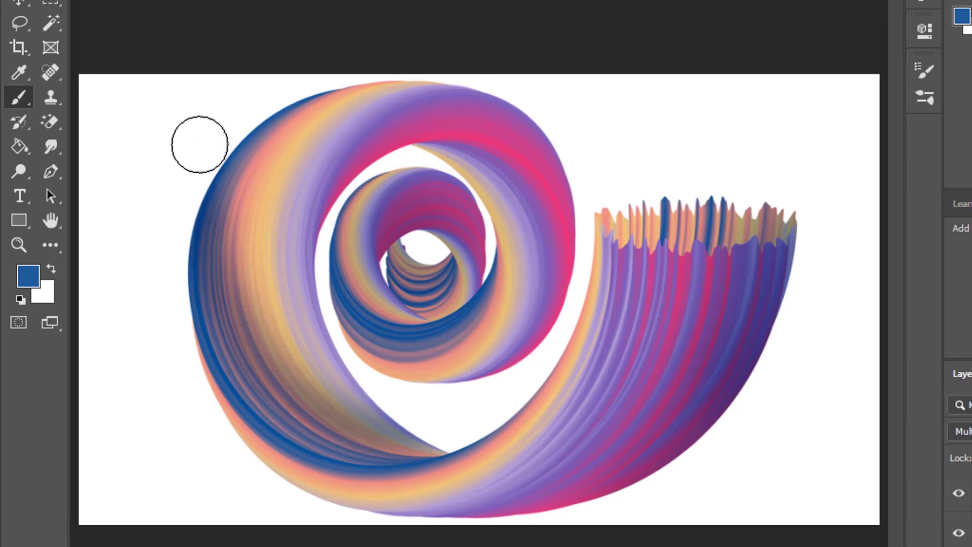